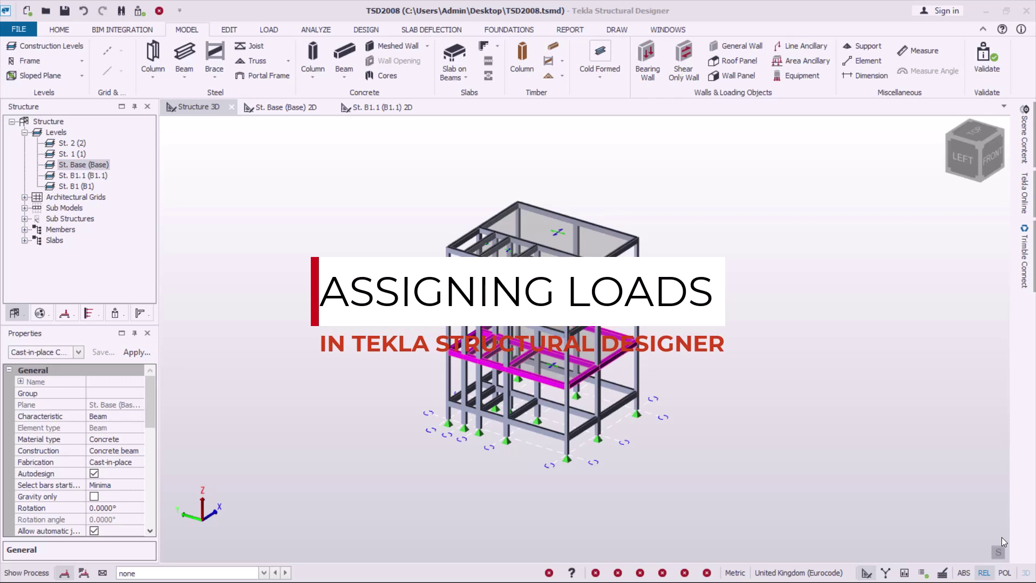
Clear the highlighted Base-level beam selection in the Structure 3D view
scroll(614, 371, up, 3)
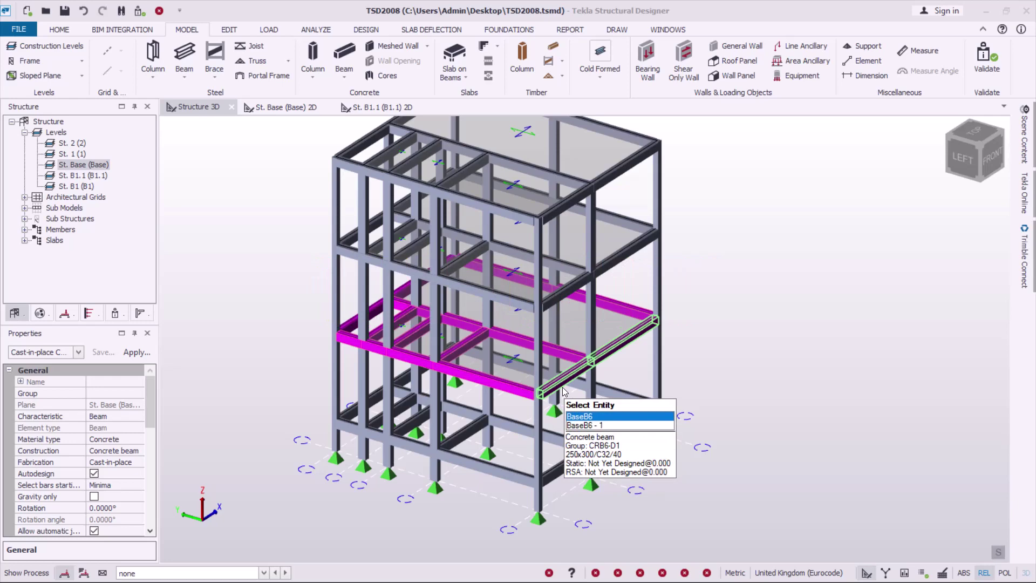
scroll(514, 439, down, 2)
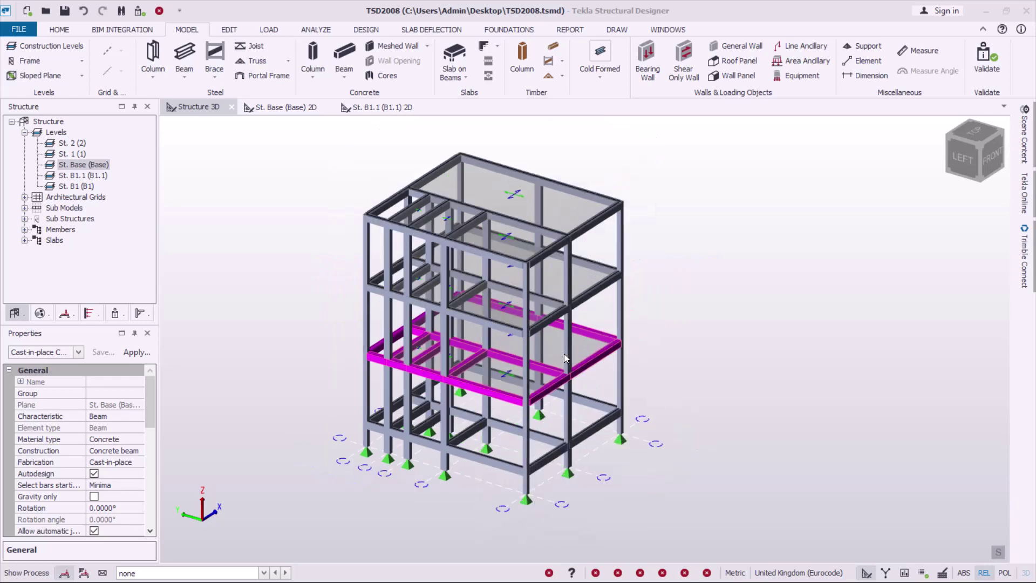
mouse_move(555, 293)
click(772, 277)
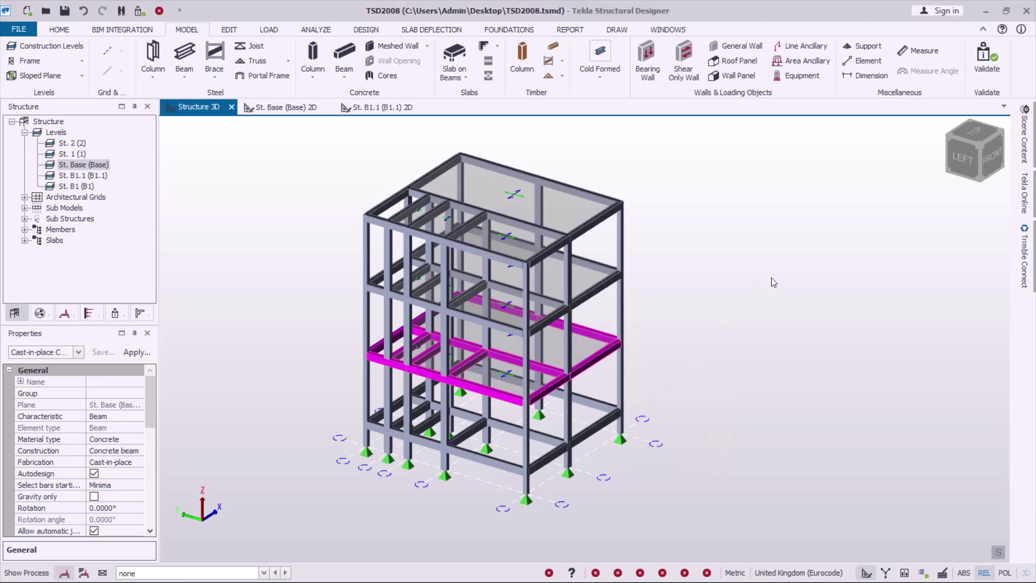
key(Escape)
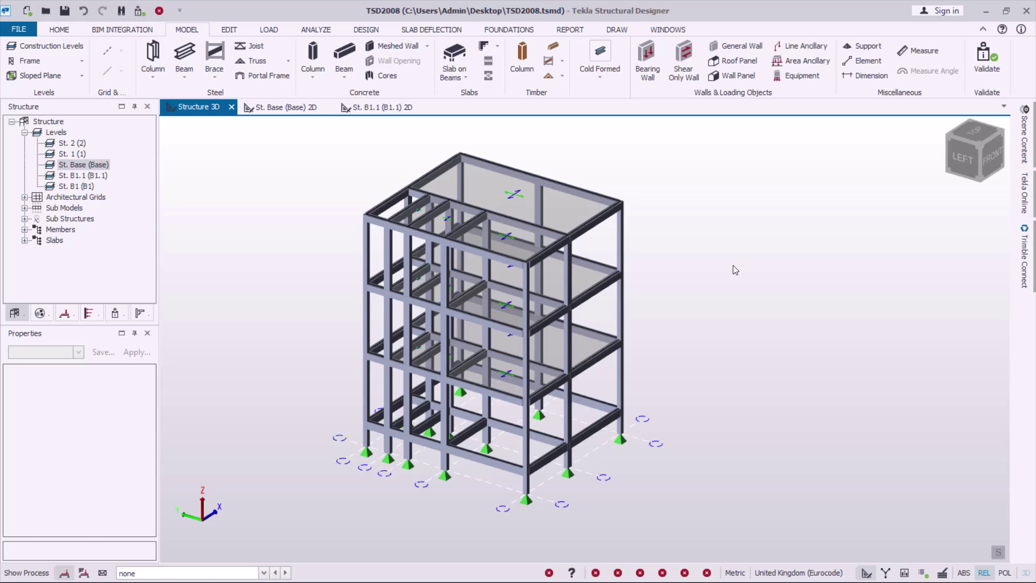
Set 2 Dead as the current load case and bring up the Load ribbon tools
click(264, 574)
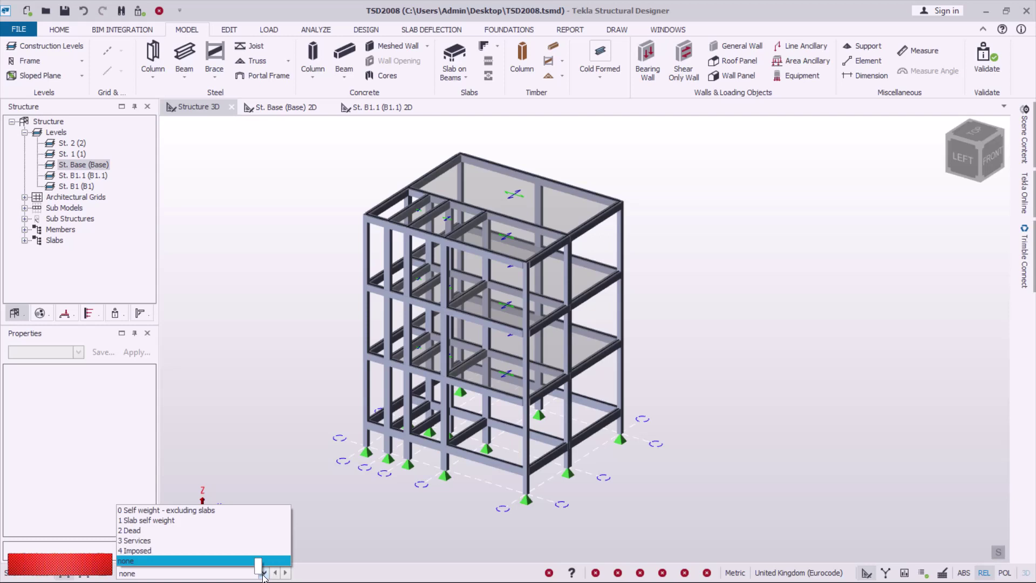
click(177, 530)
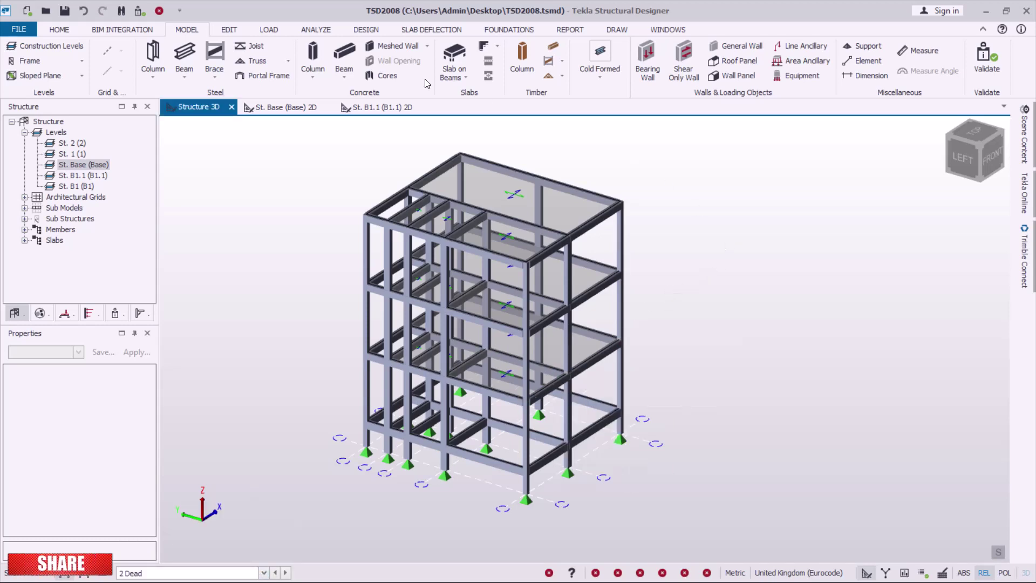
click(271, 32)
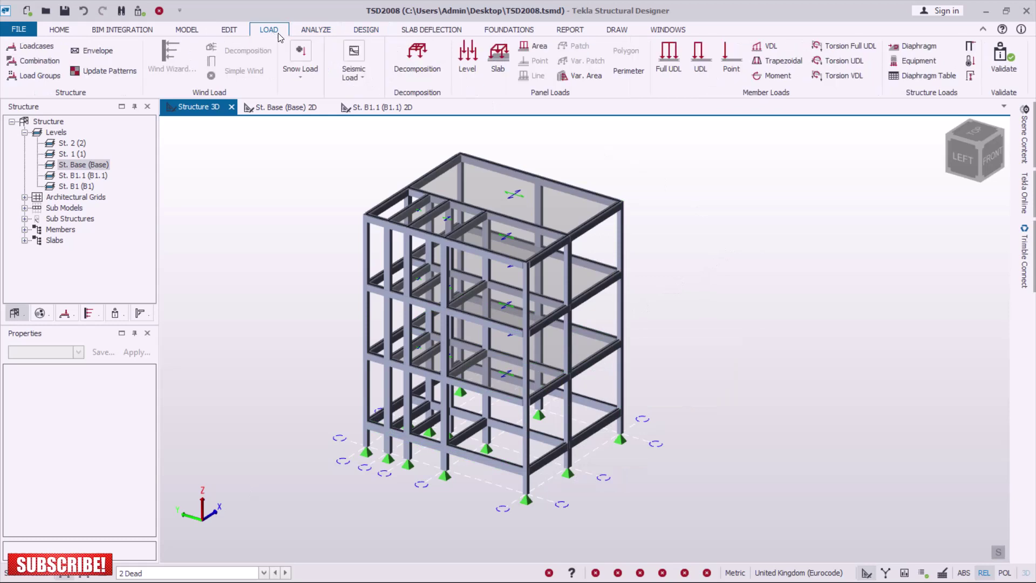
mouse_move(621, 237)
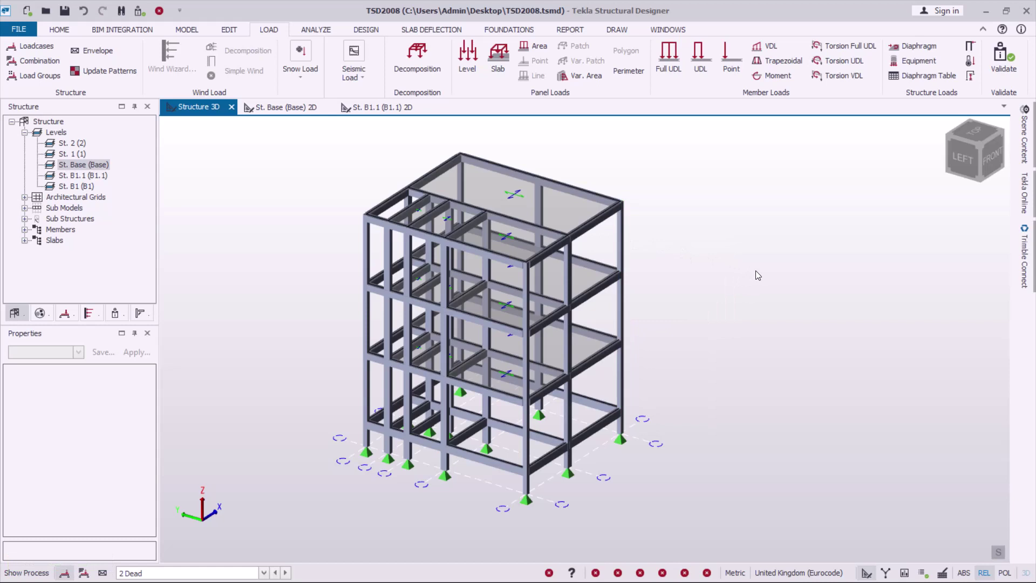
Open the St. B1.1 2D plan, review the Construction Levels table, then return to Load
double_click(81, 175)
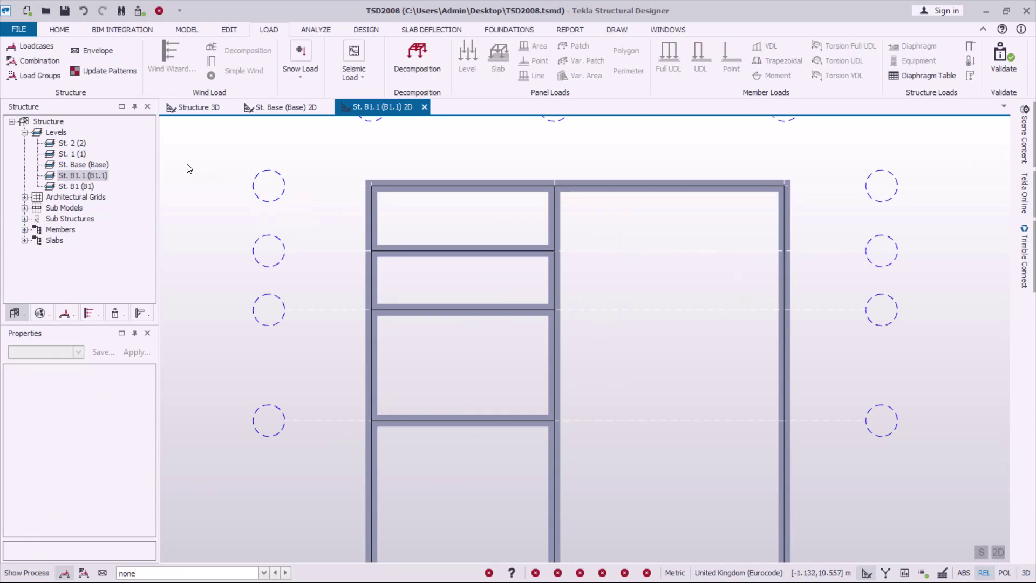
click(60, 33)
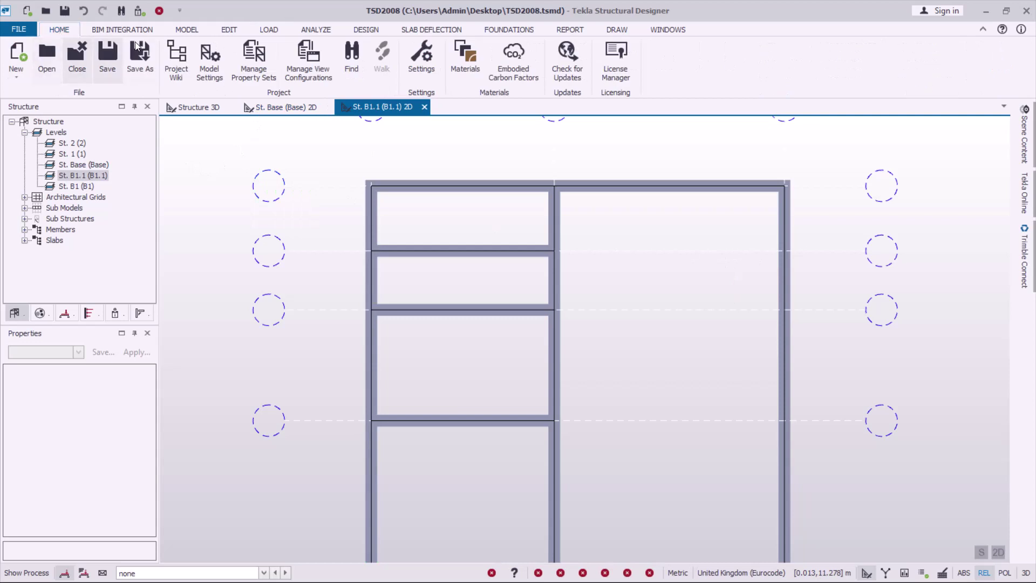
click(190, 29)
click(52, 45)
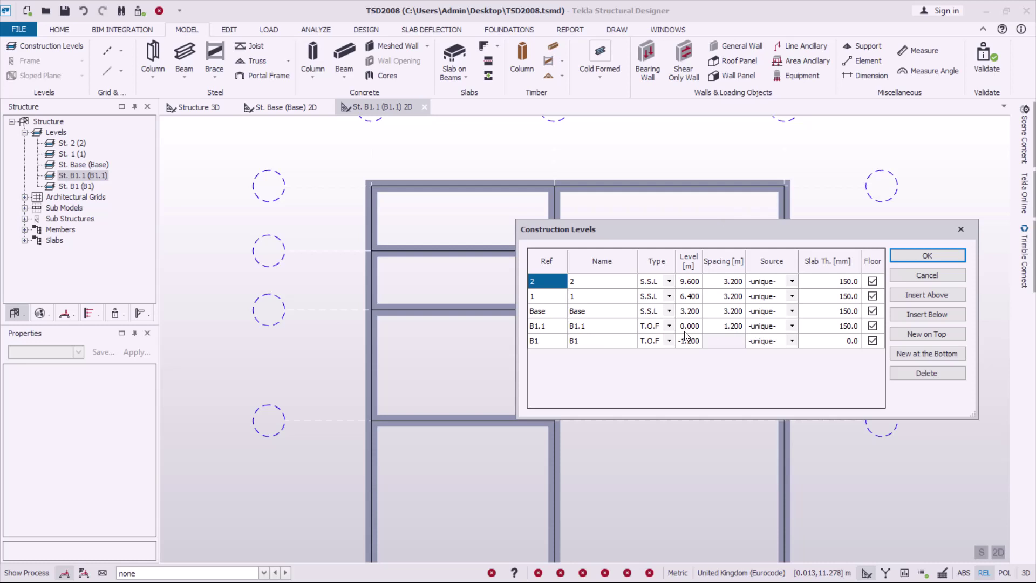
click(960, 230)
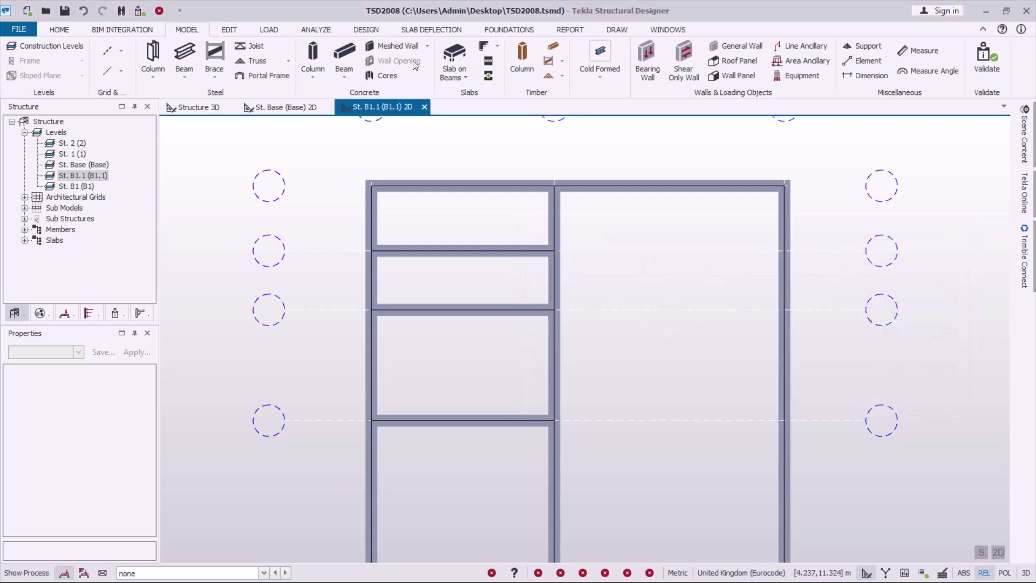
click(270, 30)
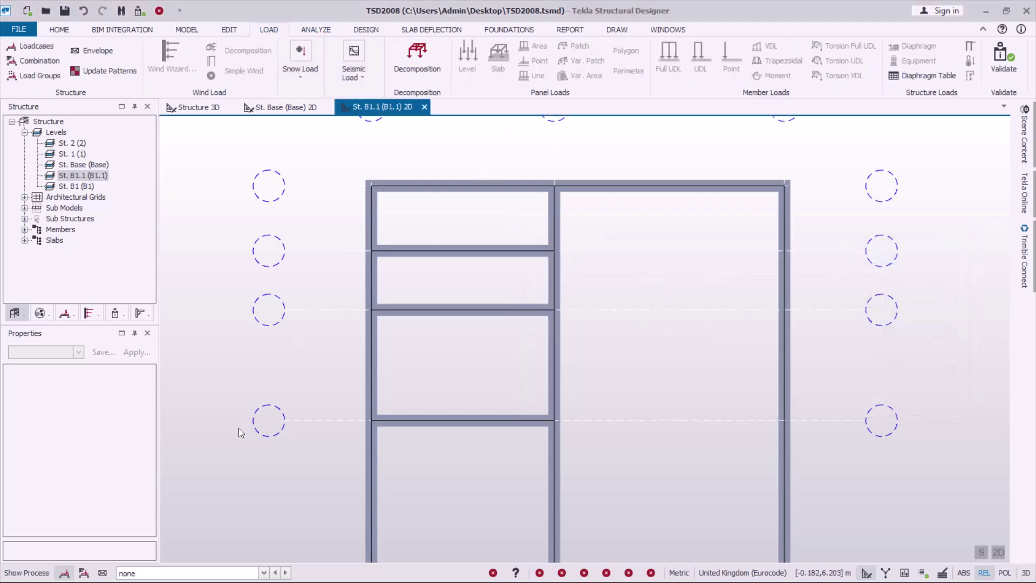
Start a Full UDL member load in loadcase 2 Dead with a magnitude of 14 kN/m
click(264, 574)
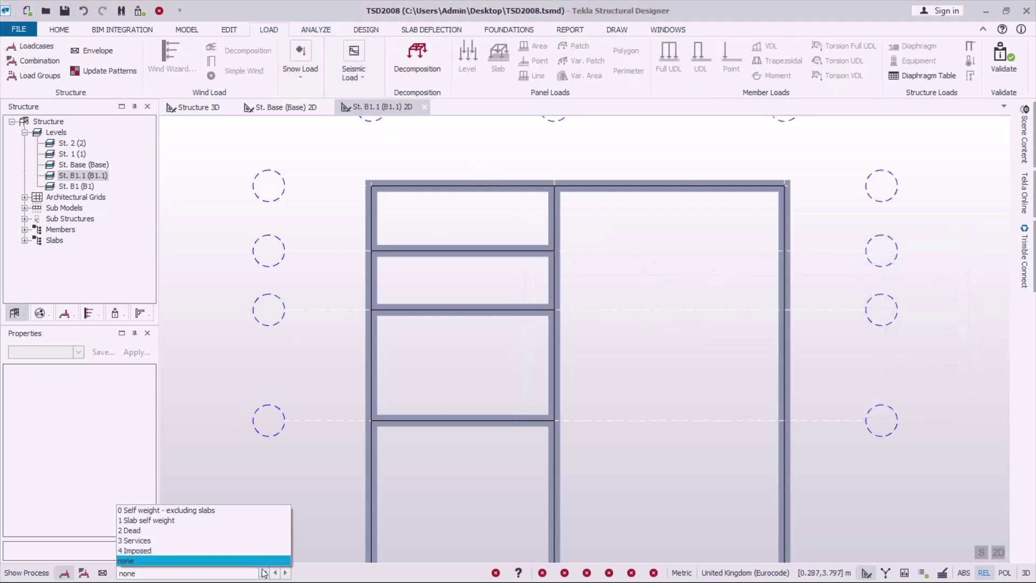
click(159, 536)
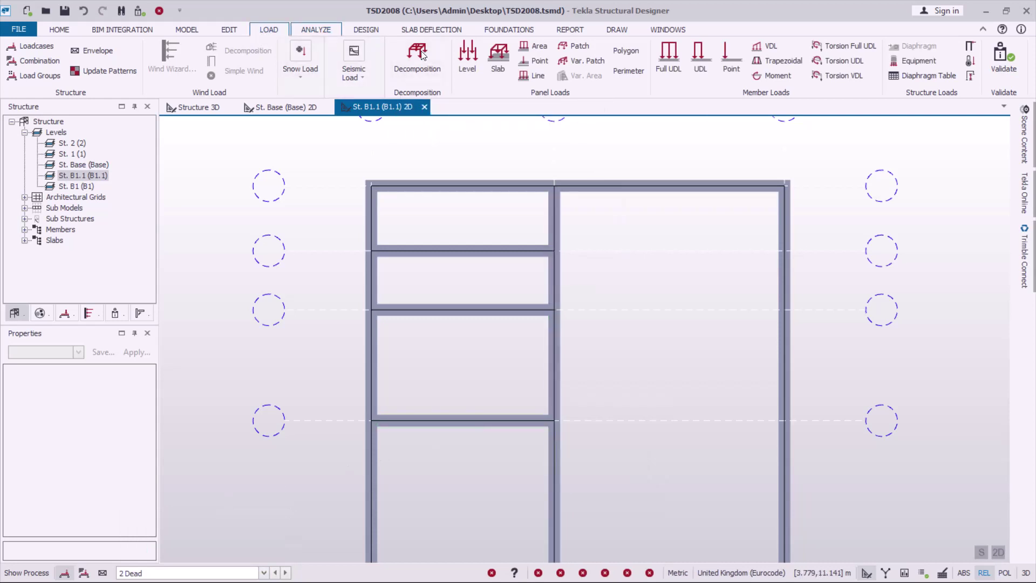
click(672, 67)
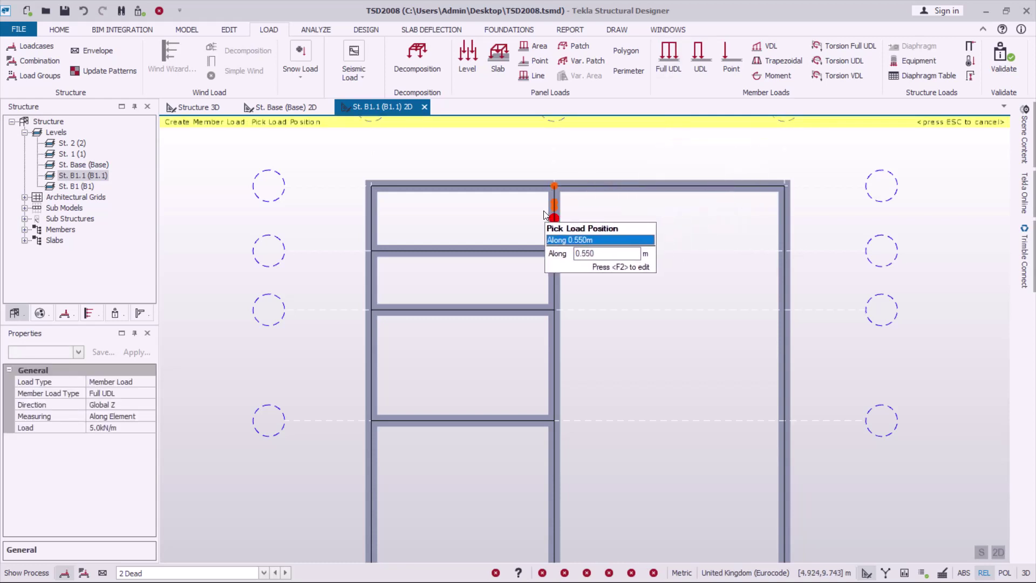
click(124, 429)
click(89, 428)
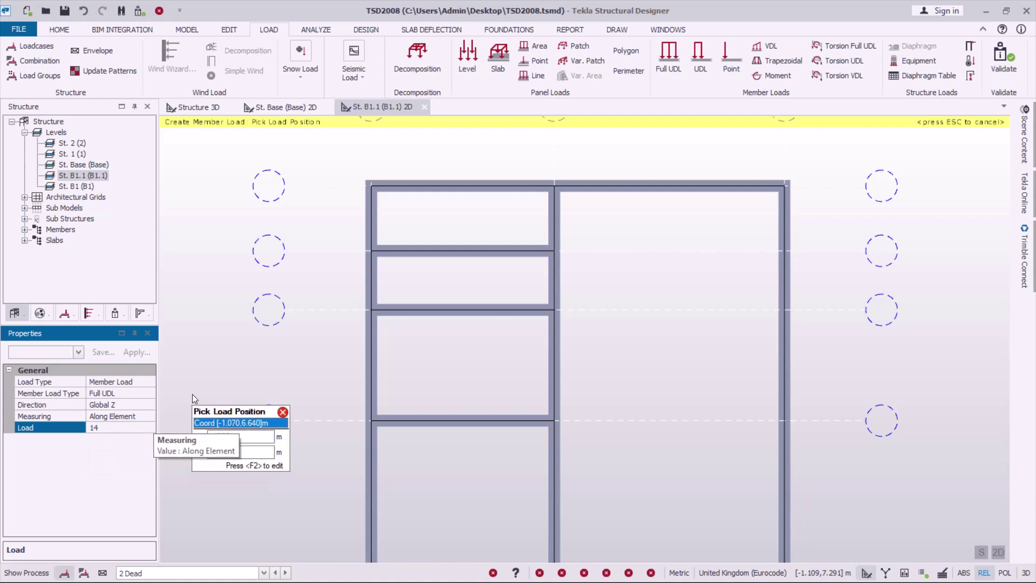
key(Return)
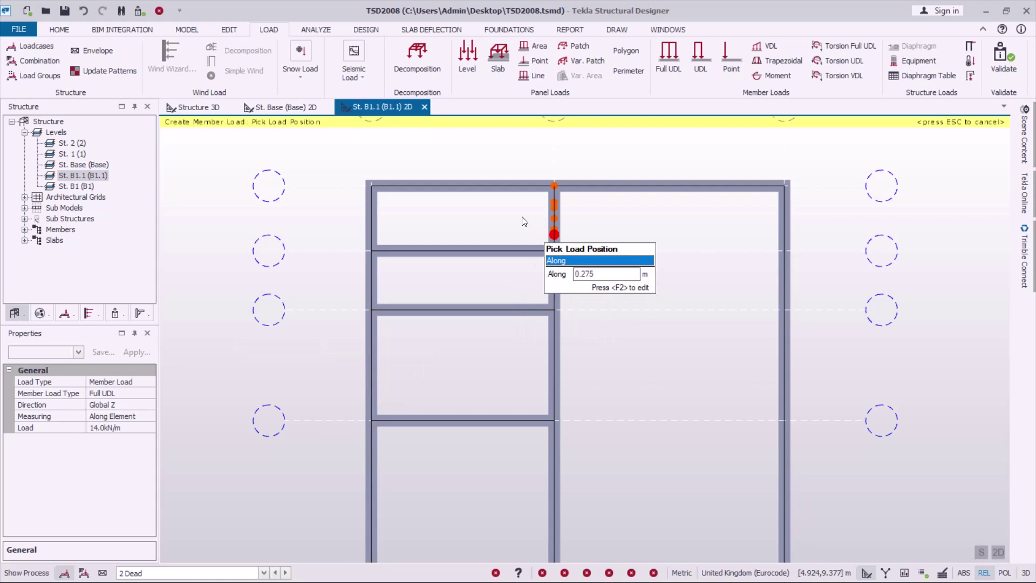
Place the 14 kN/m UDL on both left beam segments and both top-beam spans
scroll(421, 201, down, 2)
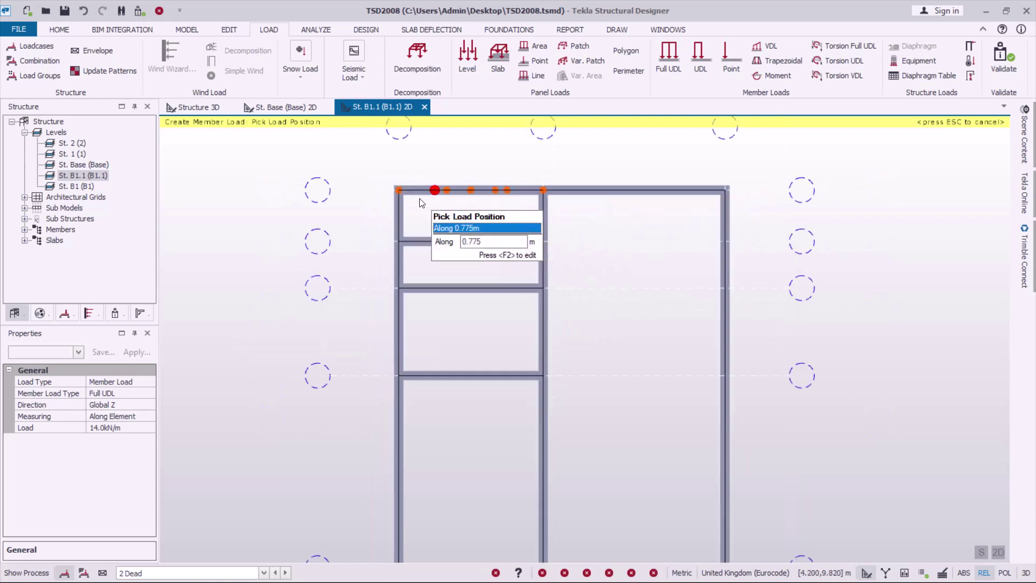
scroll(585, 254, down, 1)
scroll(475, 232, up, 3)
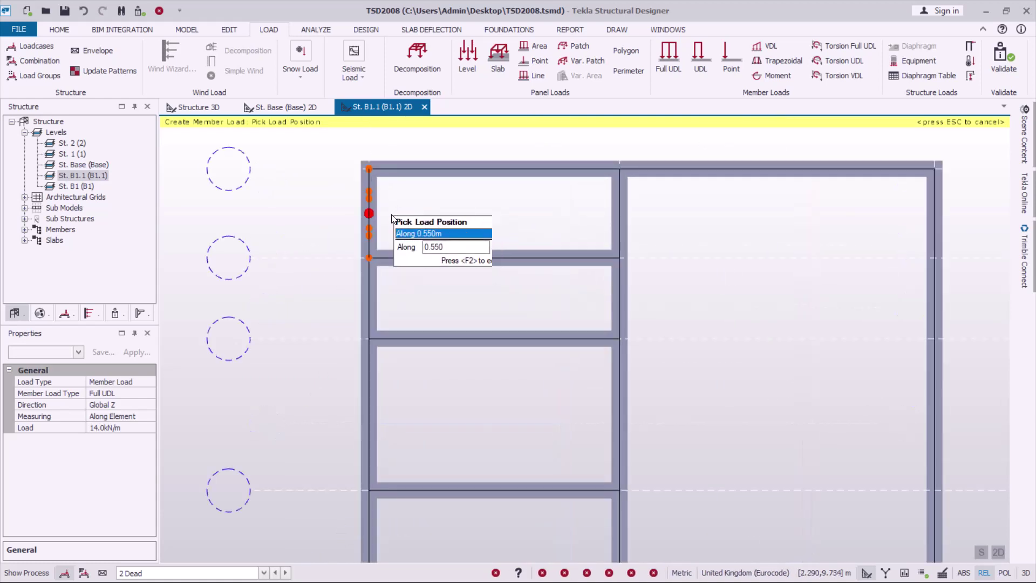
click(368, 293)
click(369, 229)
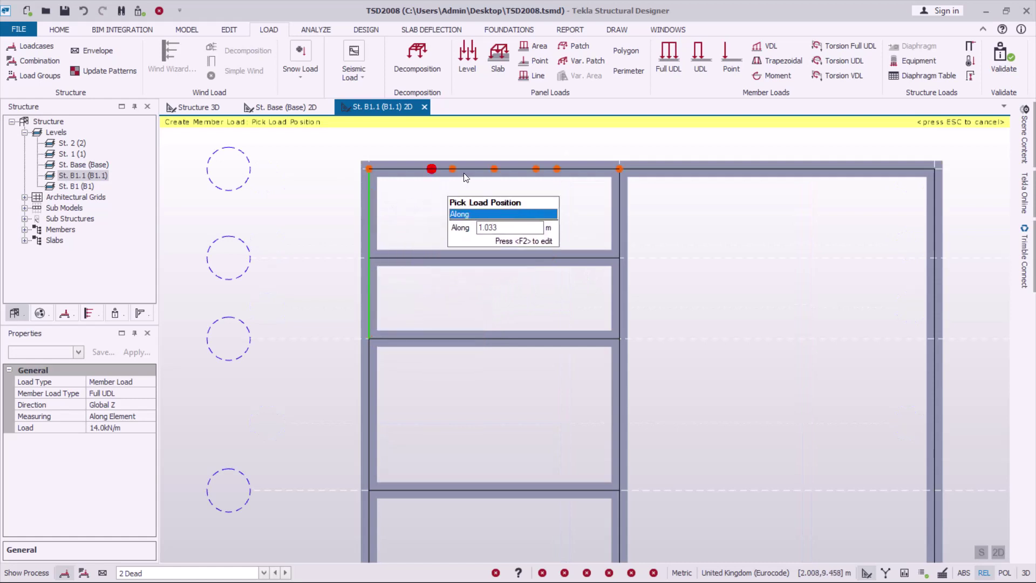
click(538, 169)
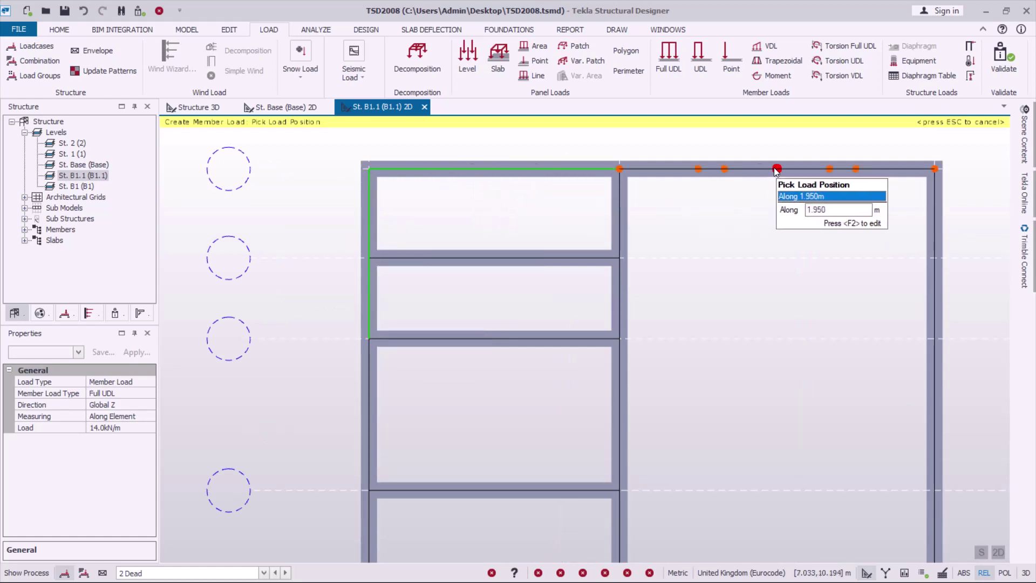
click(776, 169)
Place the 14 kN/m UDL on the right segments, bottom spans, remaining left and top-left beams
scroll(837, 250, down, 2)
scroll(863, 238, up, 1)
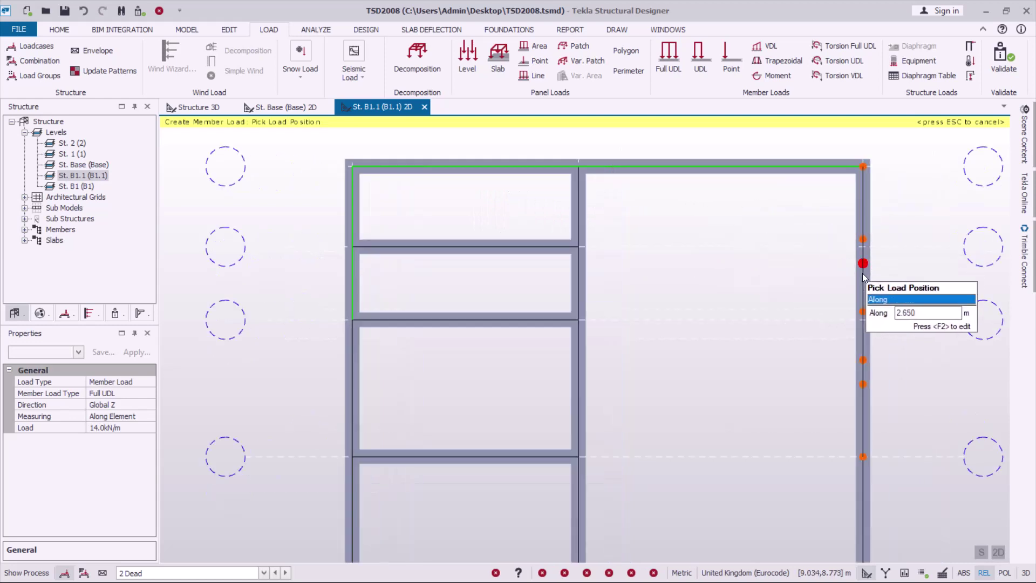
click(863, 274)
scroll(842, 280, down, 2)
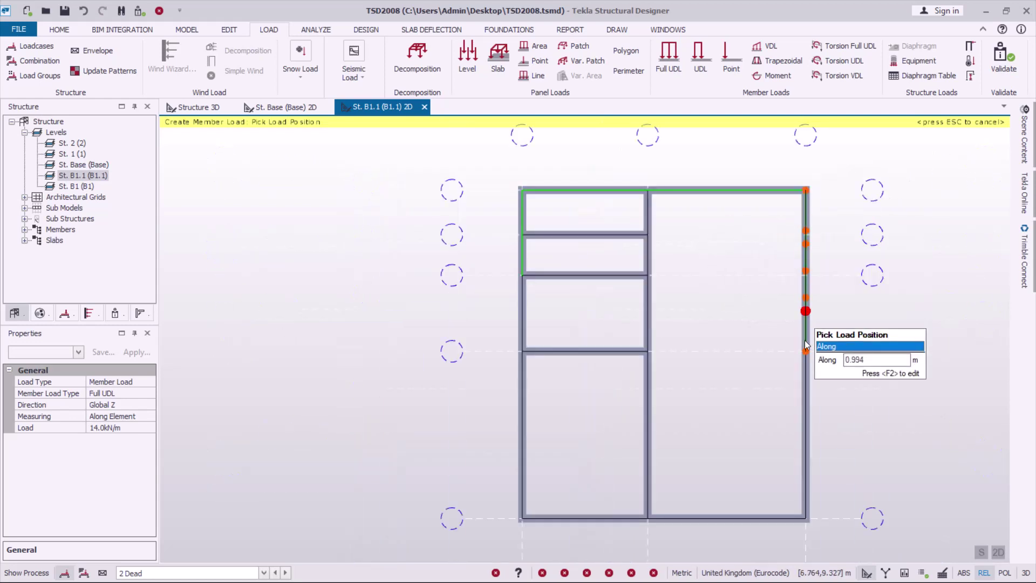
scroll(805, 324, up, 3)
click(803, 385)
scroll(876, 414, down, 3)
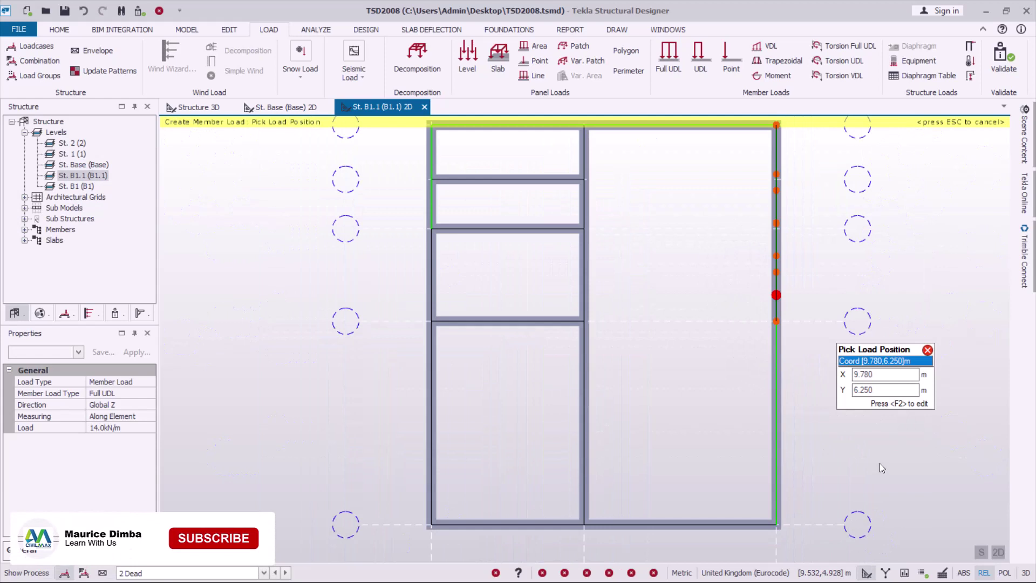
scroll(738, 494, up, 3)
click(738, 489)
scroll(738, 488, up, 1)
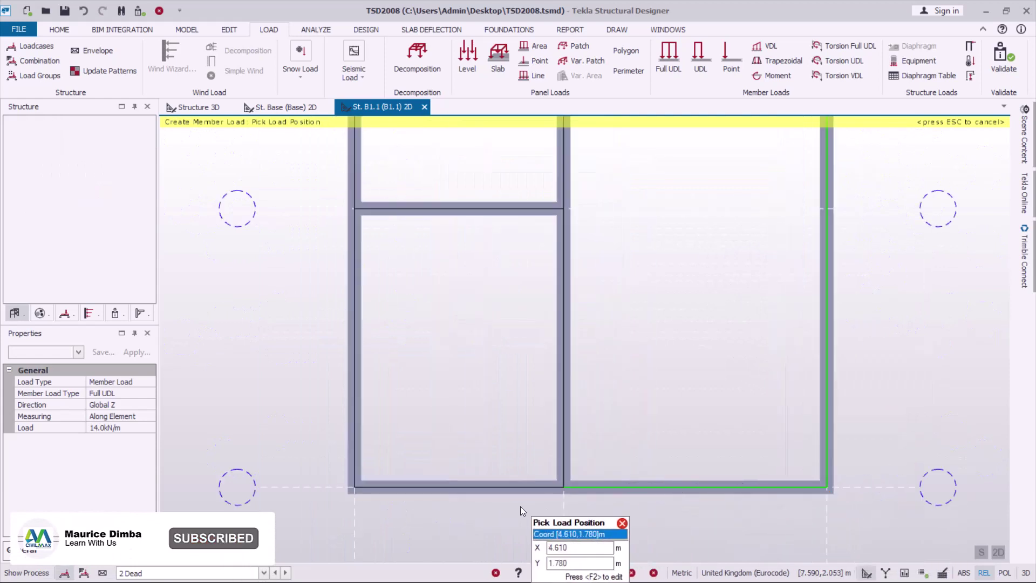
click(494, 488)
click(355, 395)
scroll(389, 431, down, 1)
scroll(354, 234, up, 1)
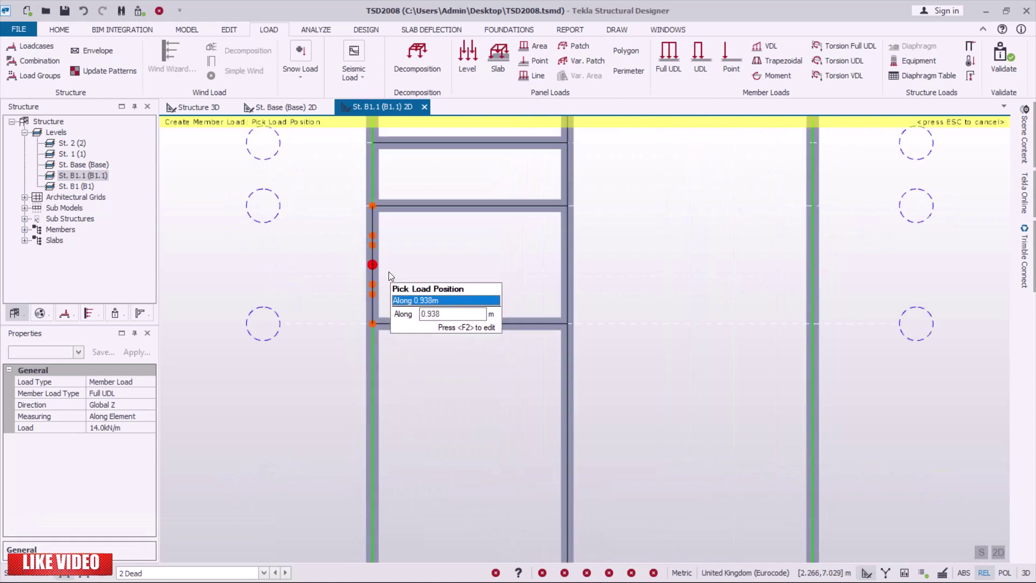
scroll(401, 292, down, 1)
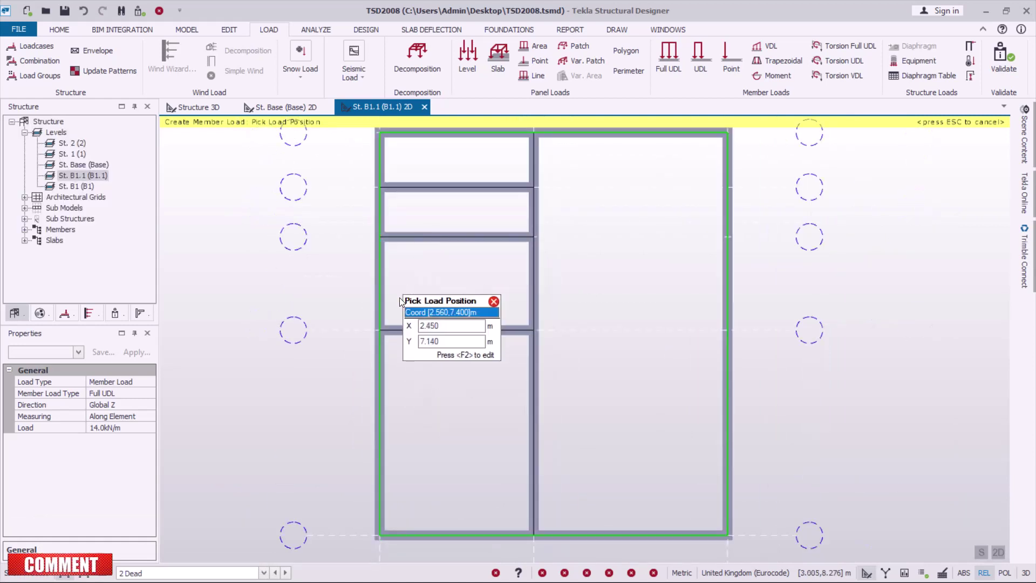
scroll(440, 226, up, 1)
scroll(470, 218, up, 1)
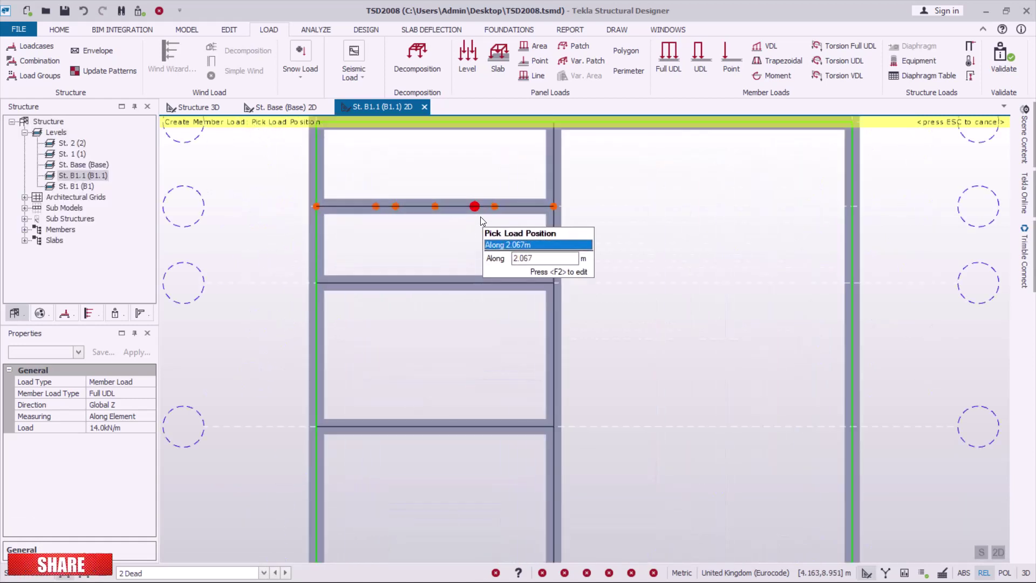
click(396, 215)
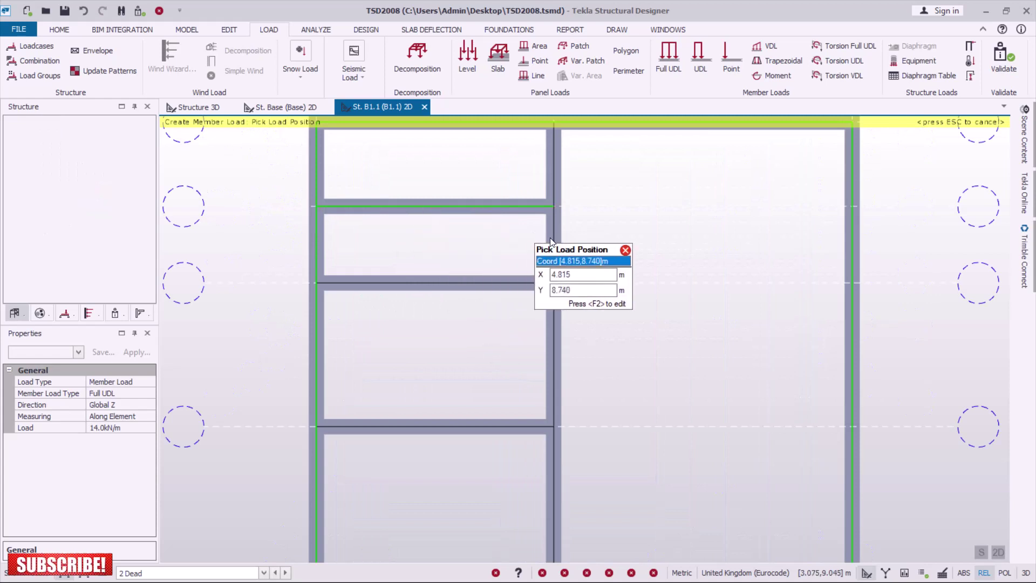
scroll(534, 270, down, 1)
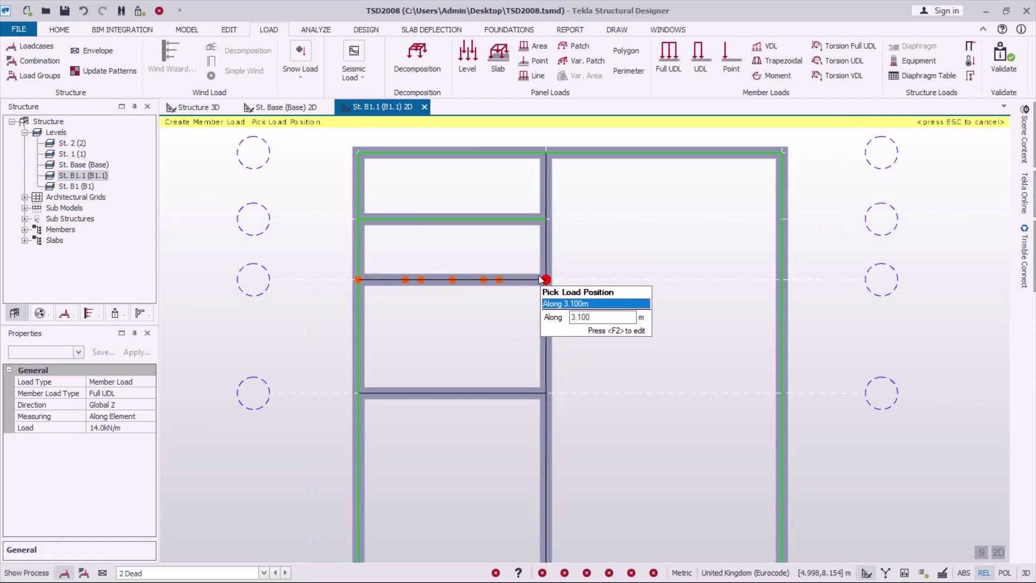
Change the Full UDL magnitude from 14.0 to 7 kN/m for the internal B1.1 beams
click(111, 428)
drag(112, 431, 88, 431)
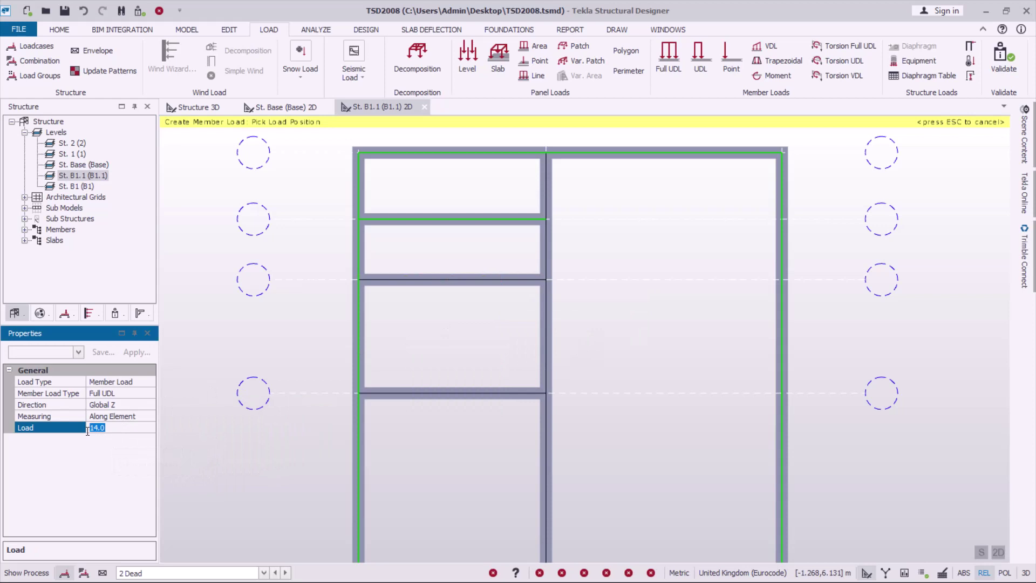
text(7)
key(Return)
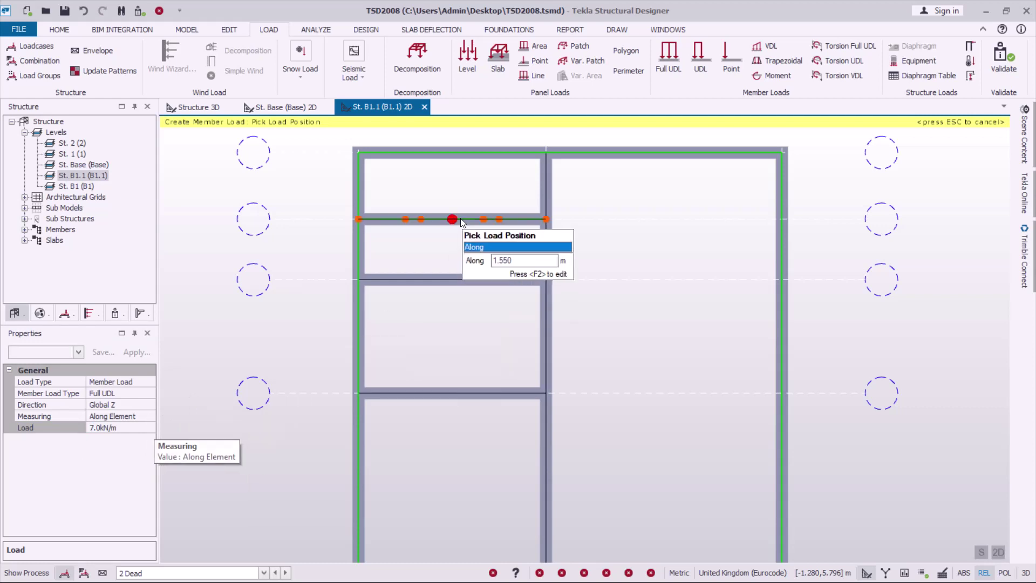
scroll(547, 162, up, 1)
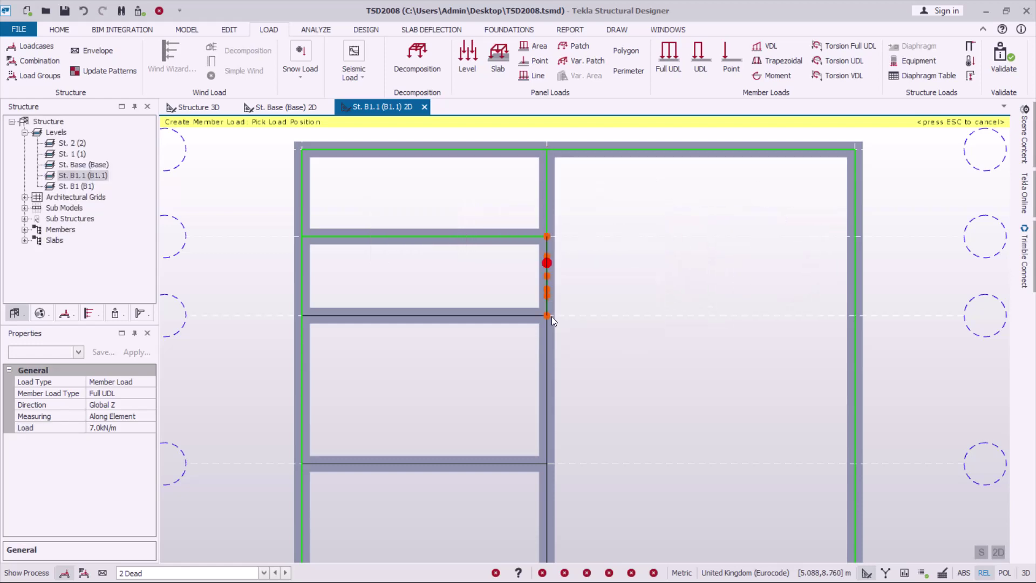
scroll(546, 339, down, 2)
scroll(555, 423, up, 4)
scroll(540, 367, down, 3)
scroll(548, 416, up, 4)
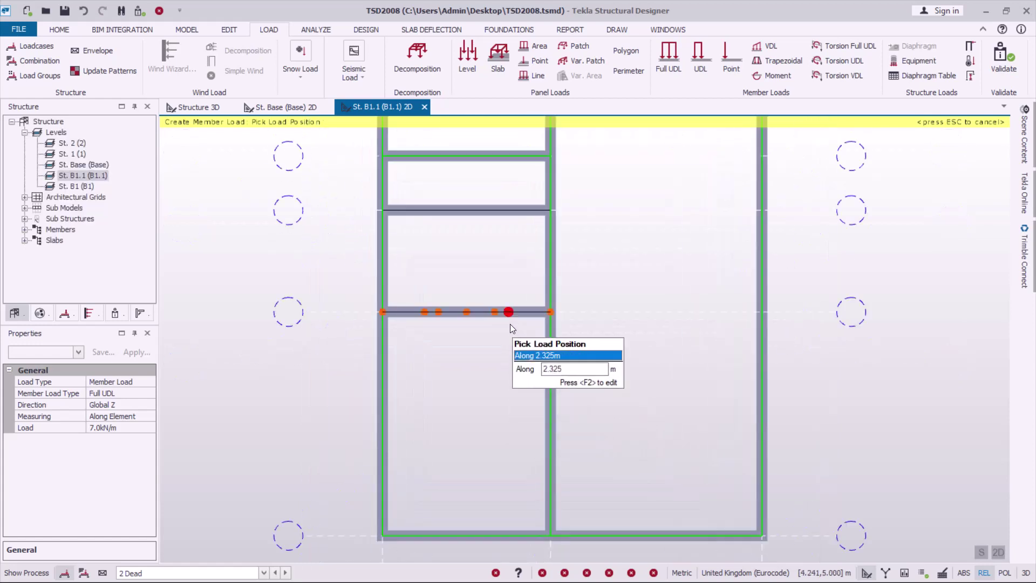
scroll(532, 410, down, 2)
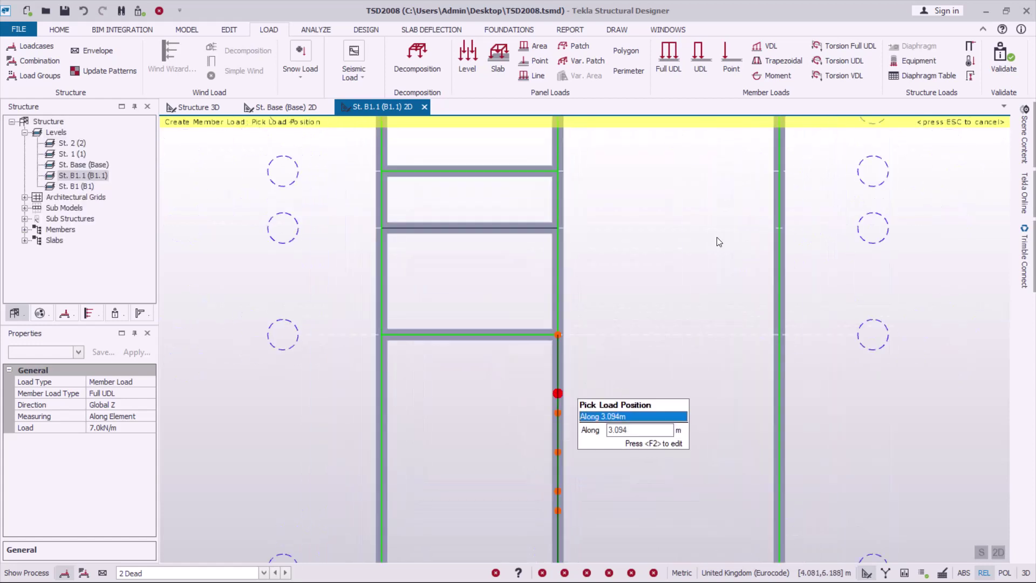
scroll(553, 224, up, 2)
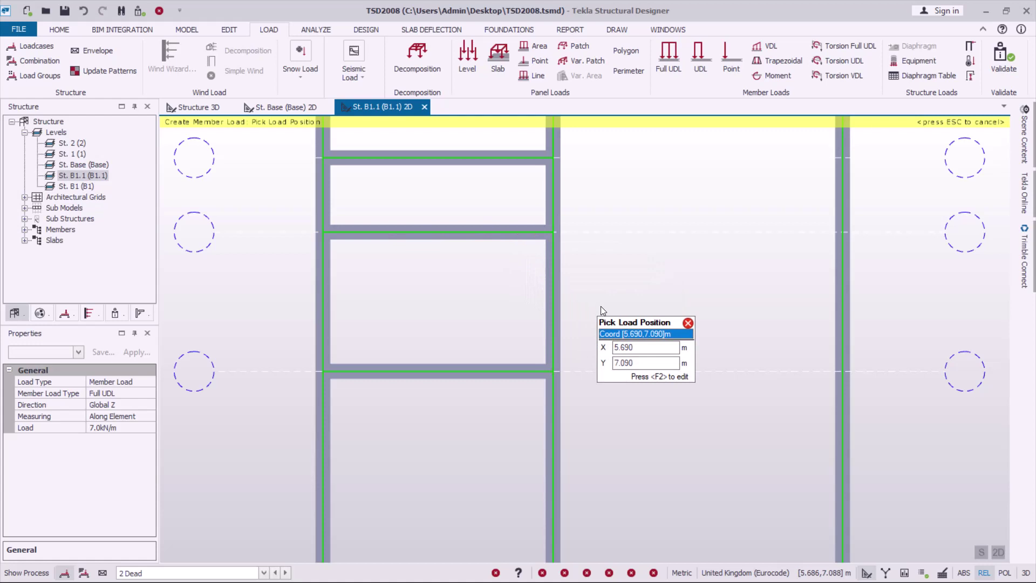
scroll(595, 305, down, 3)
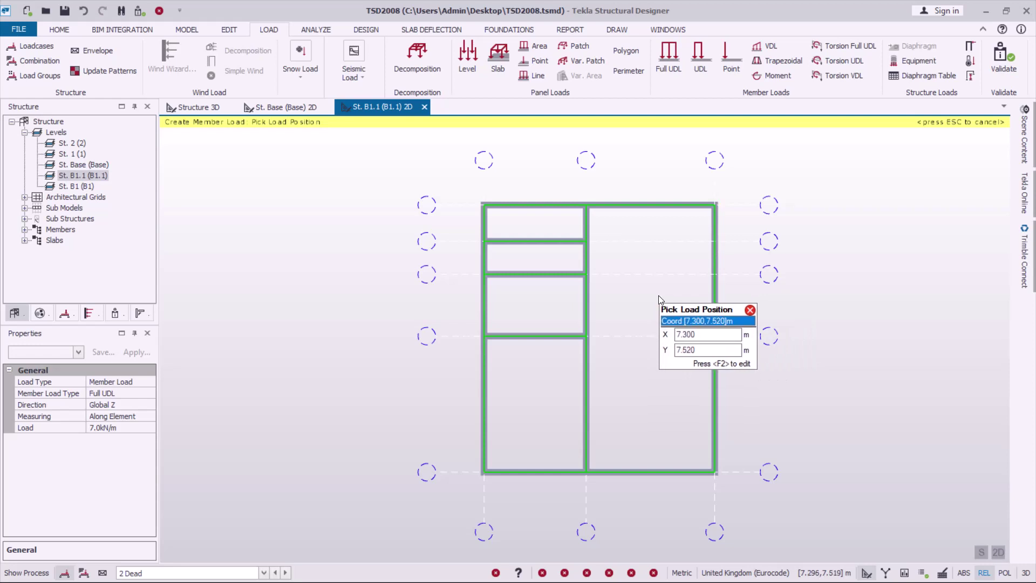
scroll(737, 252, up, 3)
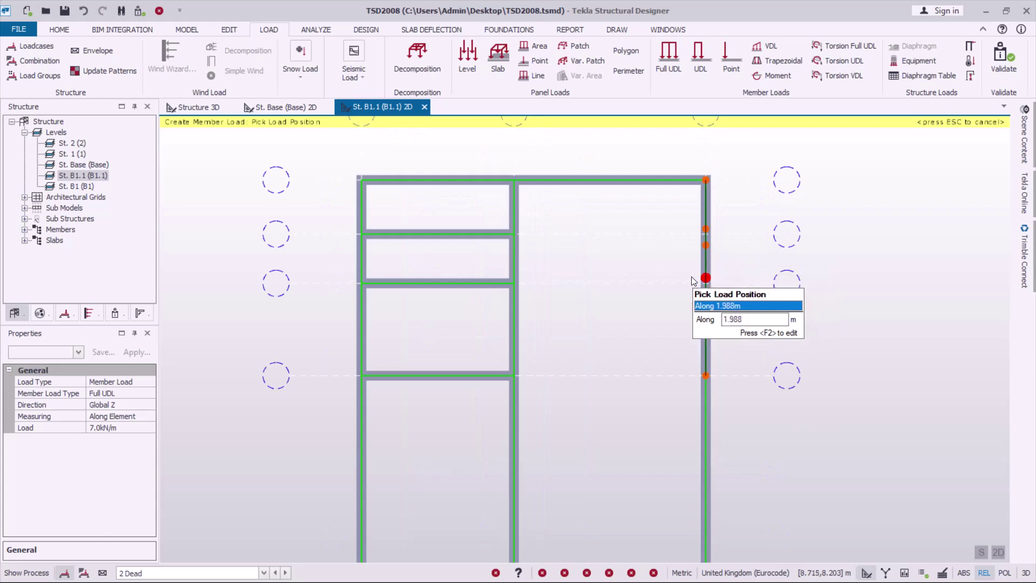
Make 4 Imposed the active loadcase, start a Level load, and return to Structure 3D
click(264, 573)
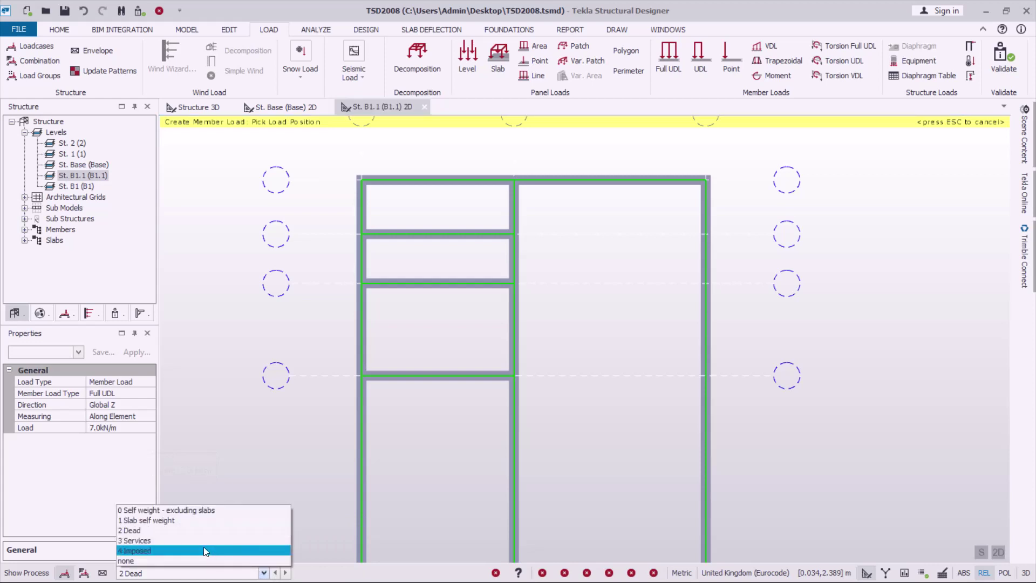
click(154, 551)
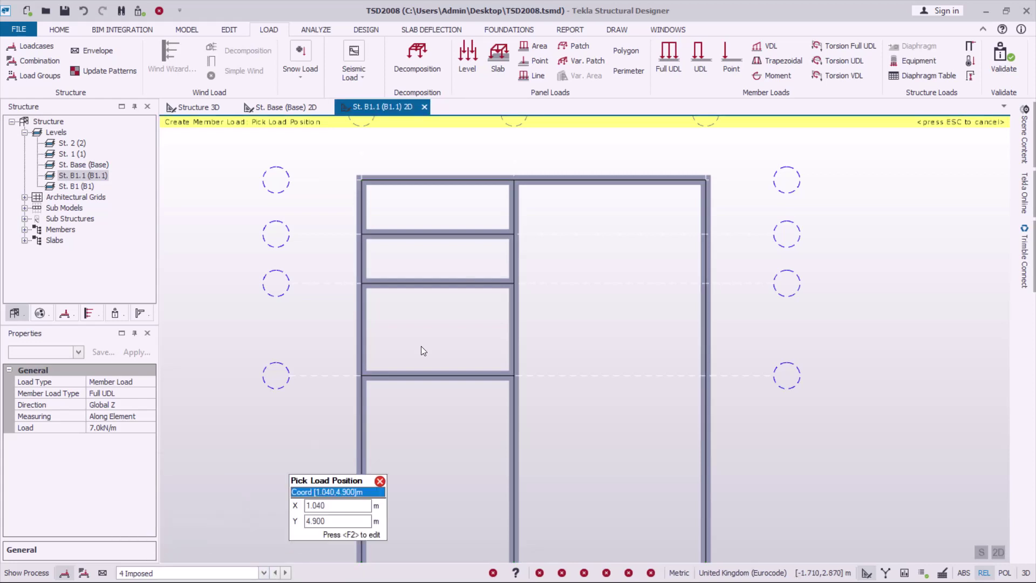
click(471, 59)
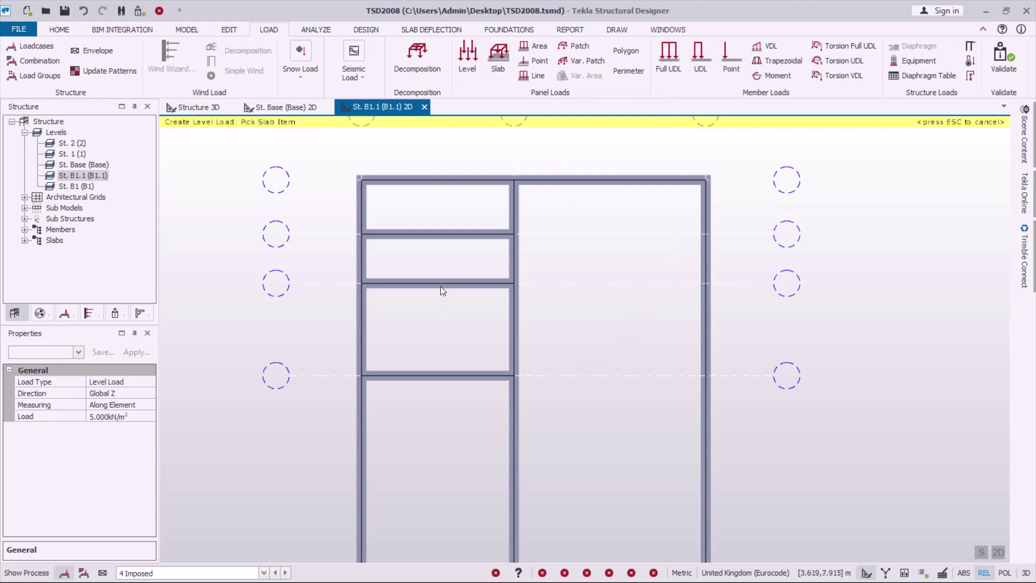
scroll(581, 261, down, 2)
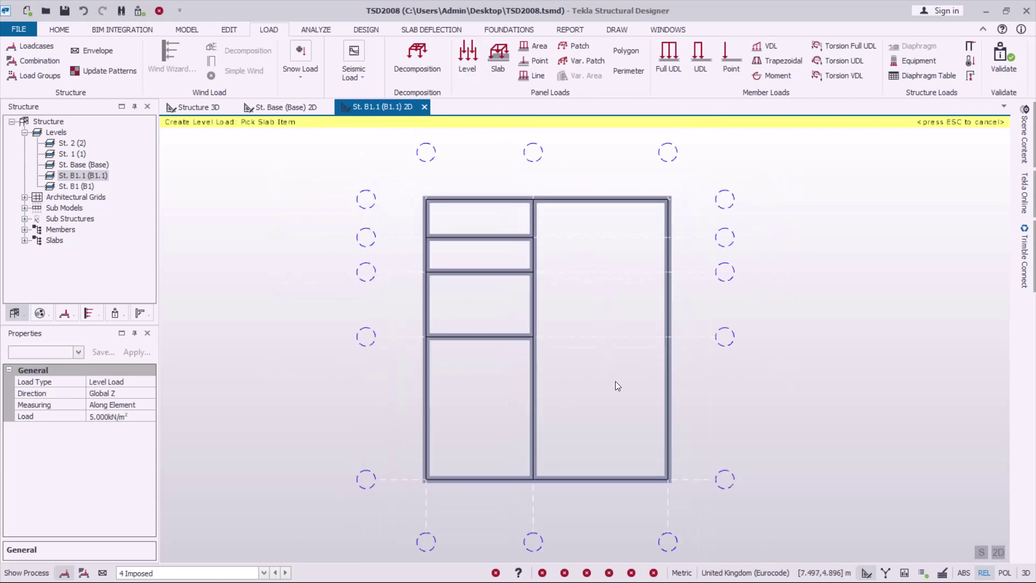
scroll(616, 381, up, 1)
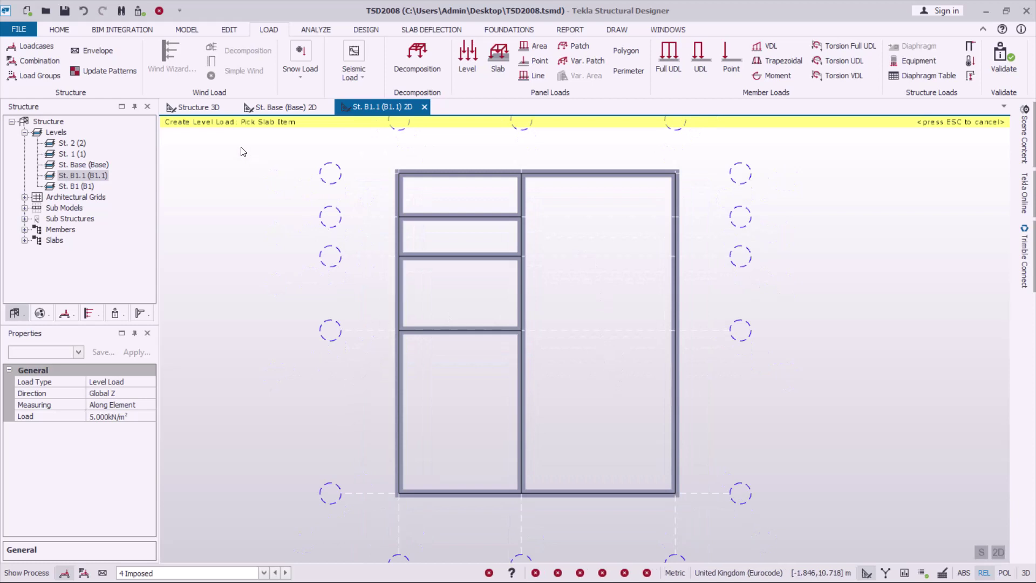
click(201, 111)
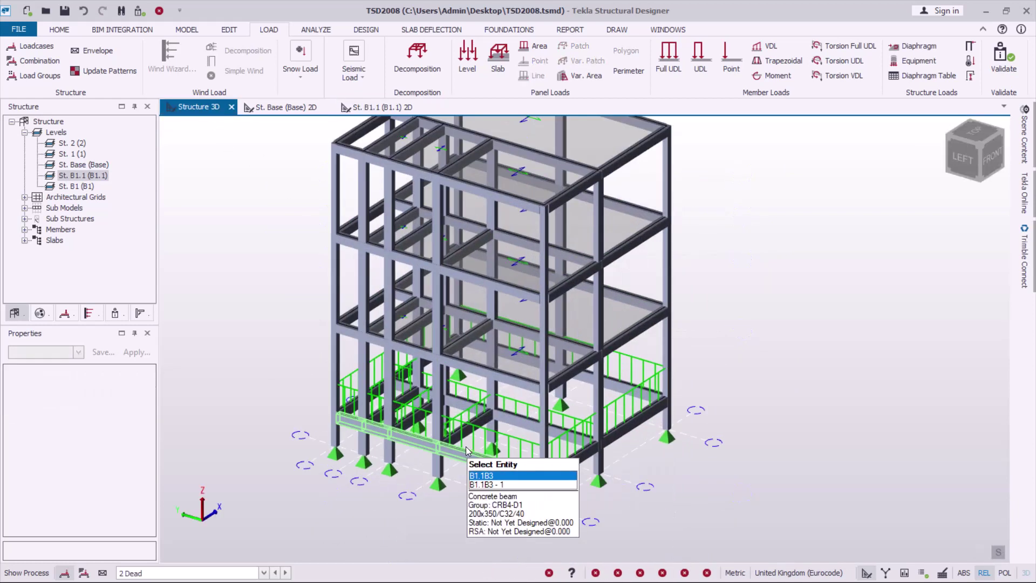
scroll(598, 393, up, 2)
middle_drag(598, 394, 526, 383)
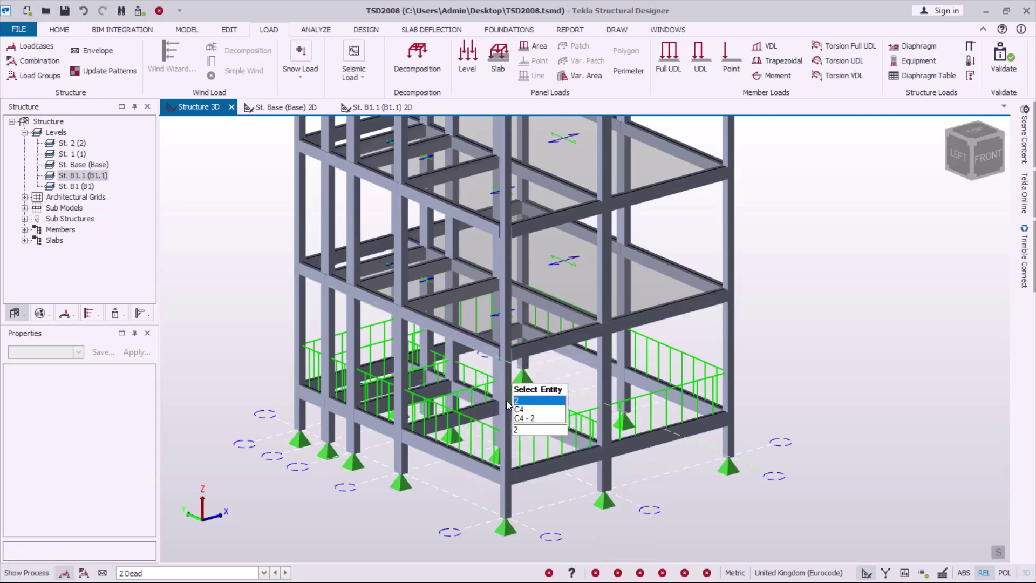
scroll(478, 417, up, 3)
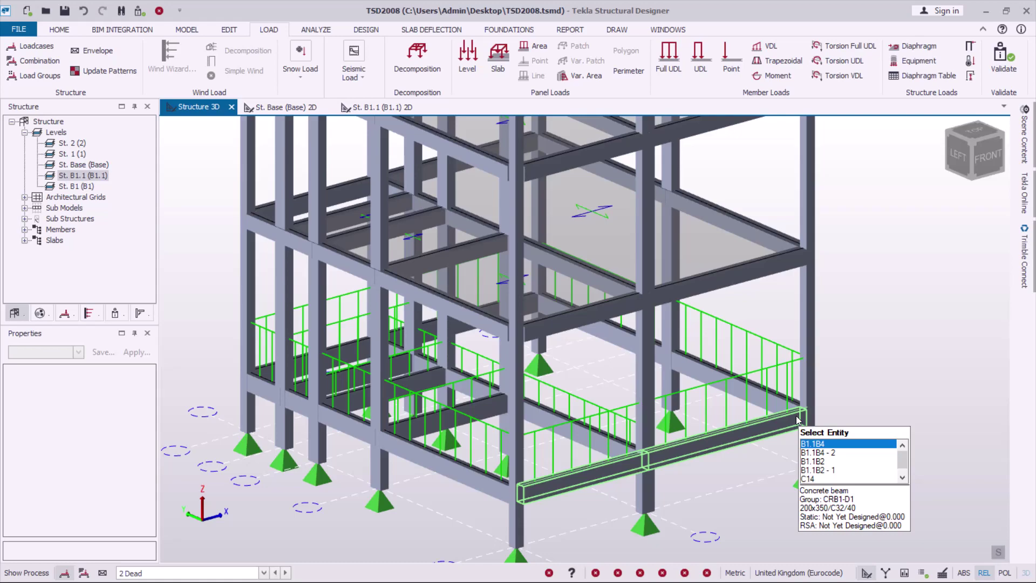
middle_drag(385, 392, 460, 414)
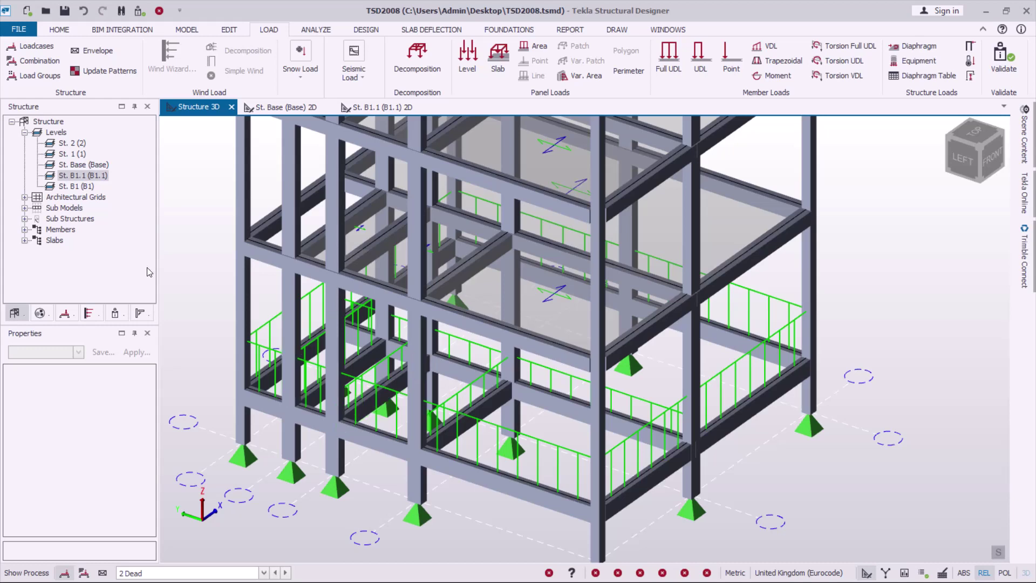
Open the St. Base plan view and reselect 2 Dead as the current loadcase
double_click(80, 165)
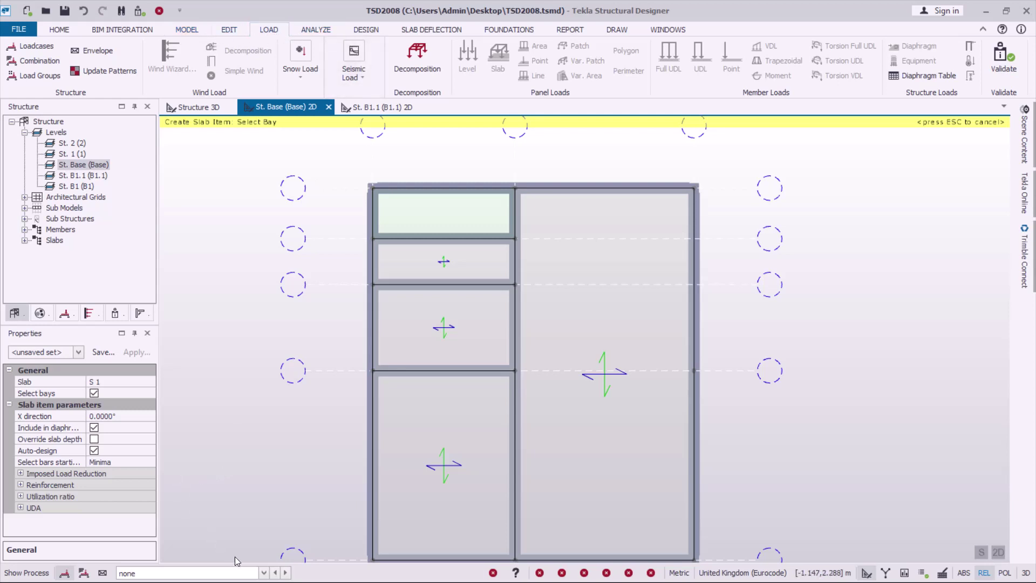
click(263, 573)
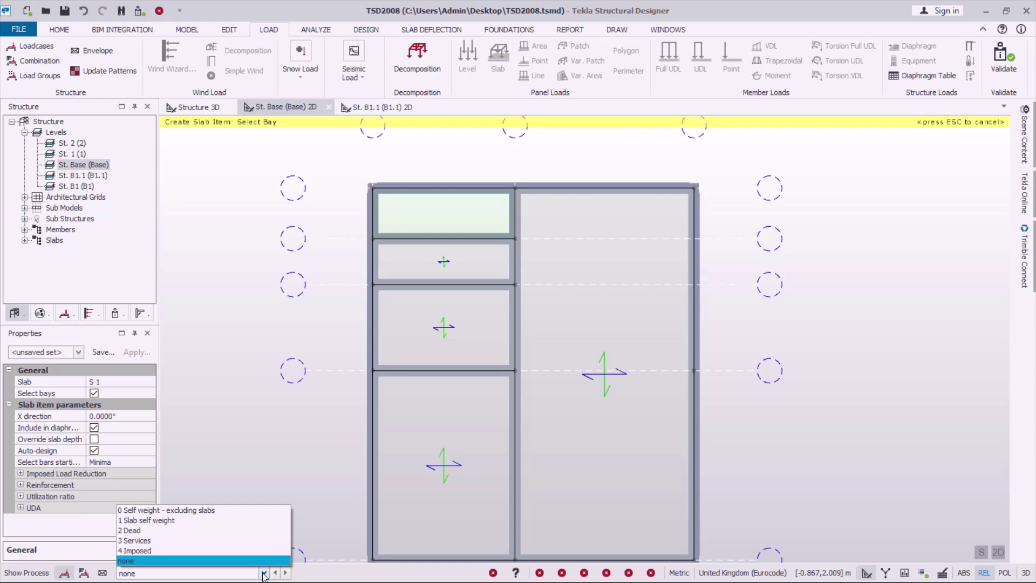
click(151, 532)
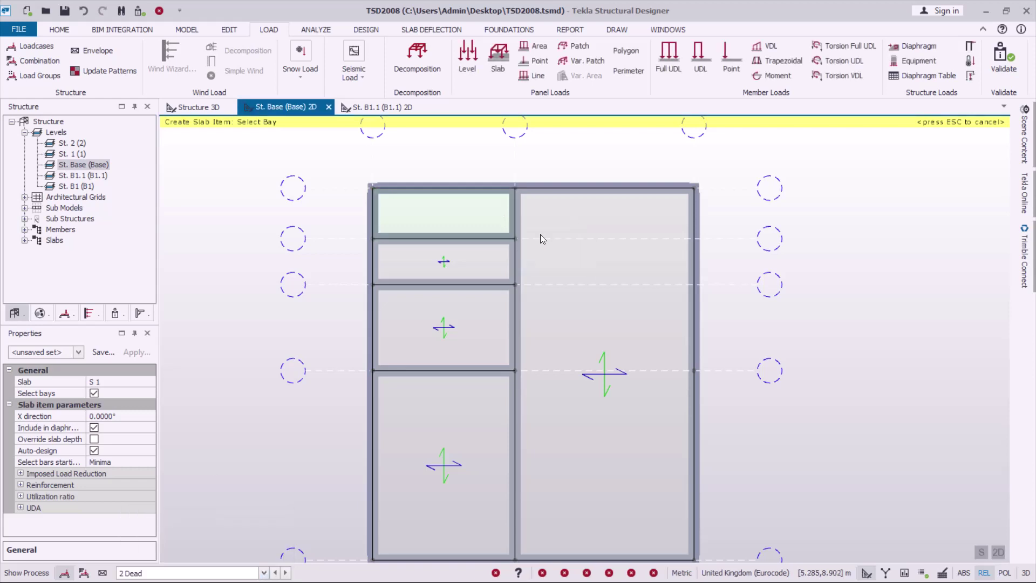
Start a Full UDL on the top Base beam and begin editing its load to 11 kN/m
click(670, 65)
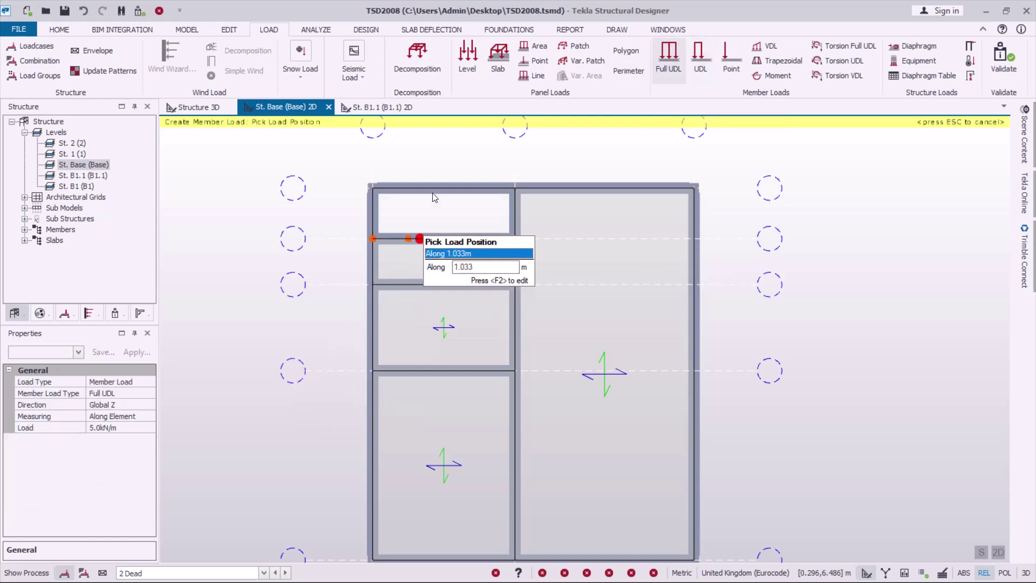
scroll(432, 189, up, 3)
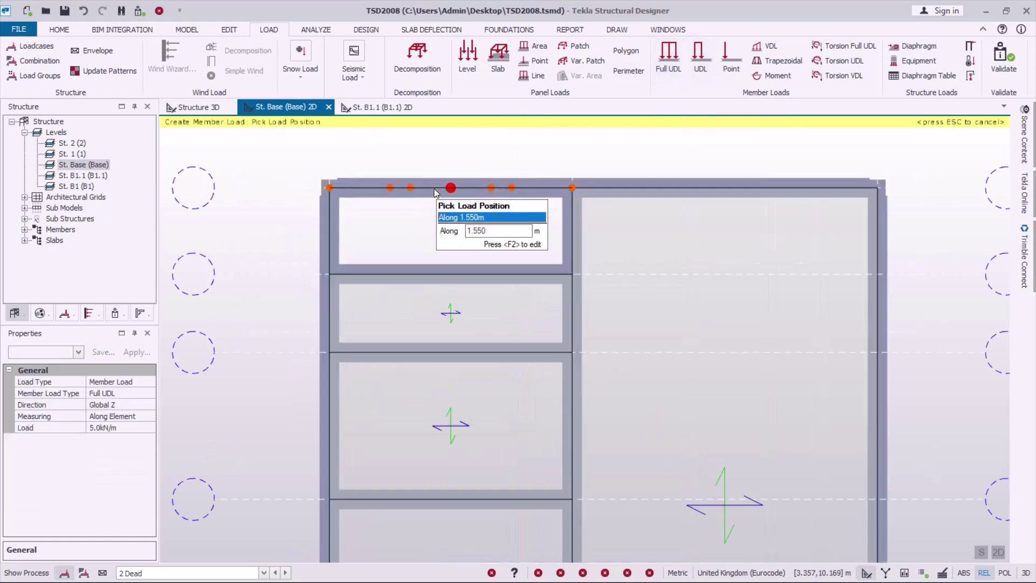
click(394, 195)
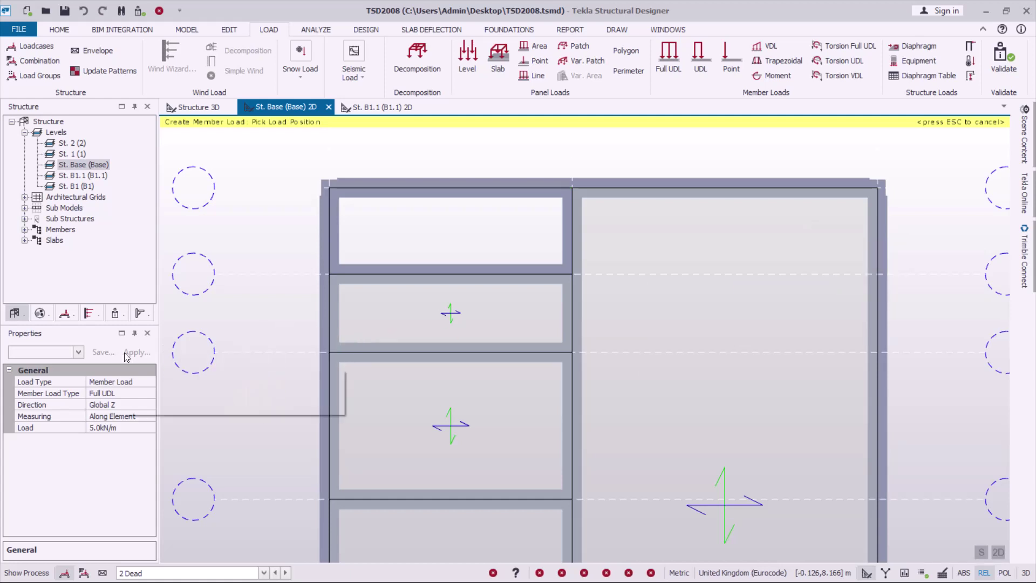
click(115, 429)
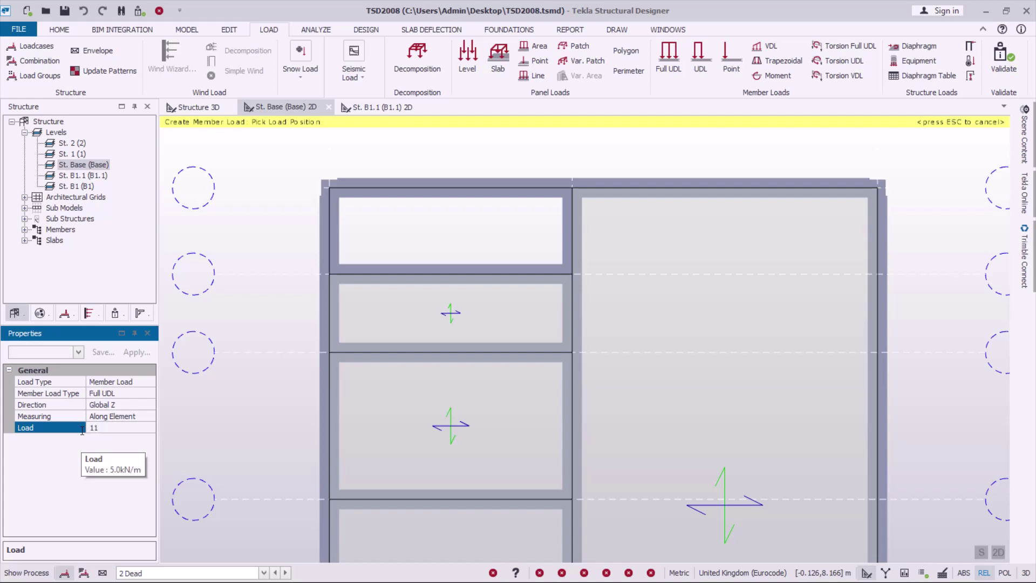
Commit 11.0 kN/m as the Base perimeter-beam UDL, then select the Load value again
key(Return)
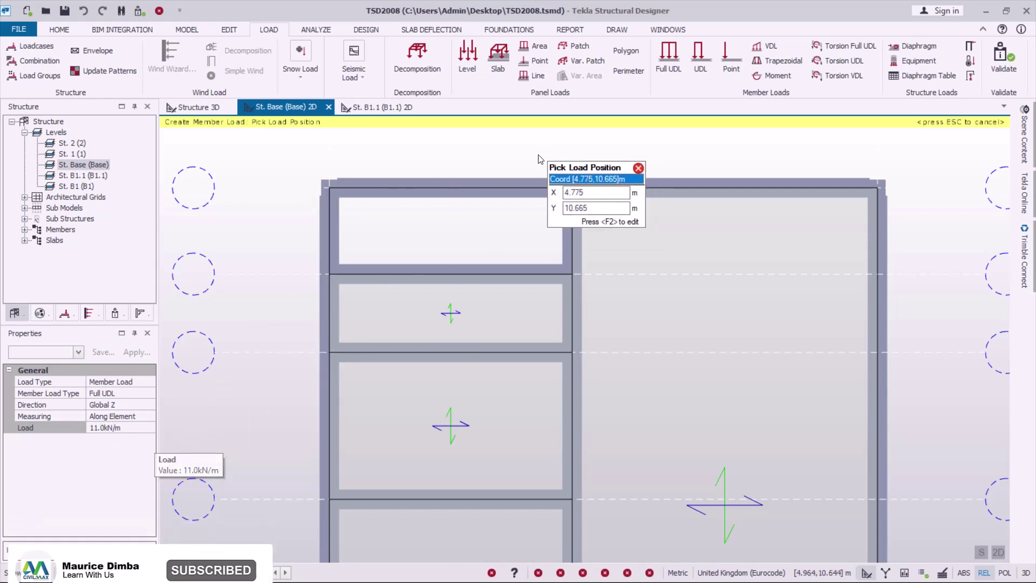
scroll(538, 159, up, 2)
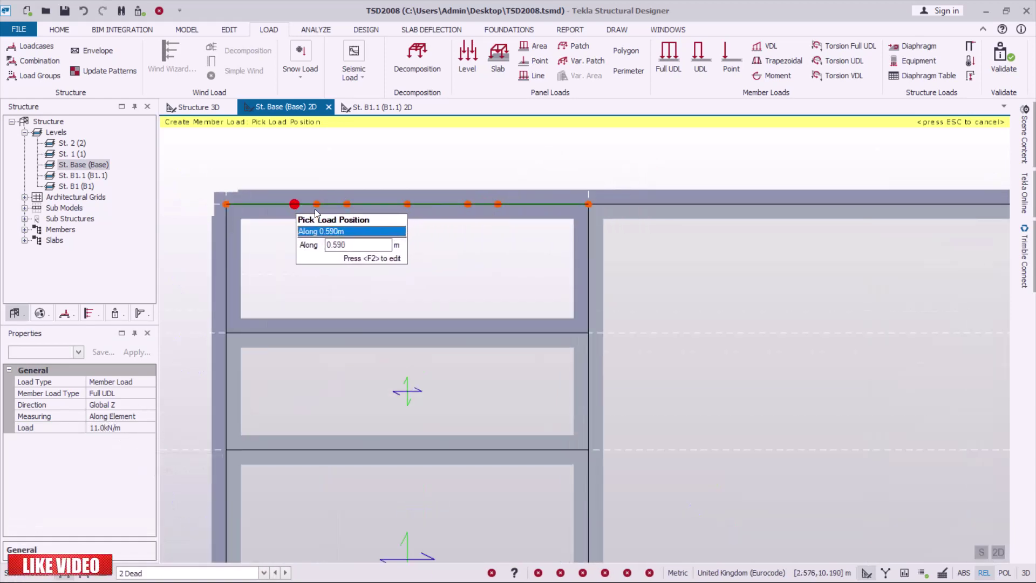
scroll(305, 208, down, 2)
scroll(486, 206, up, 2)
scroll(450, 187, down, 2)
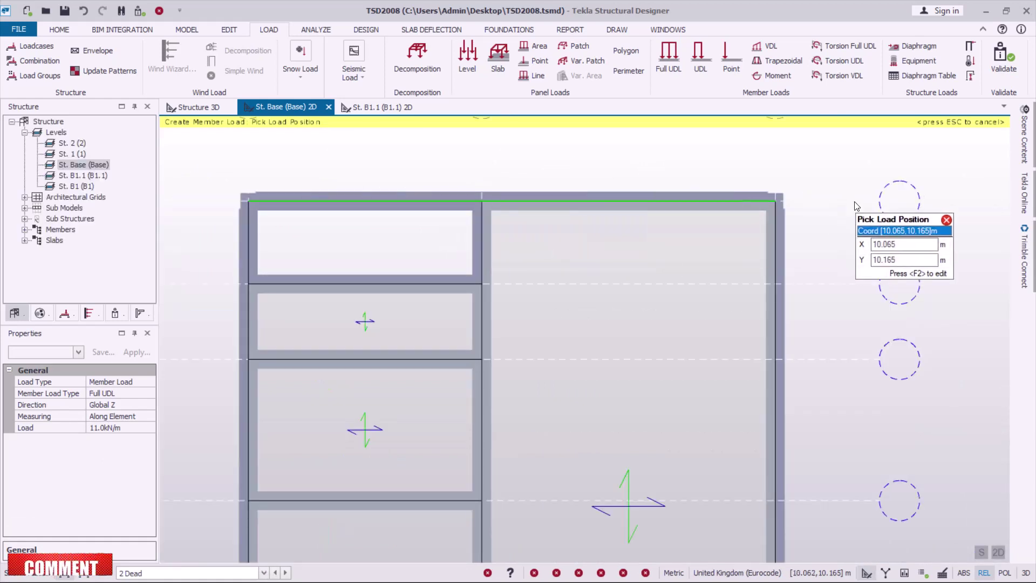
scroll(769, 251, up, 2)
scroll(756, 253, down, 4)
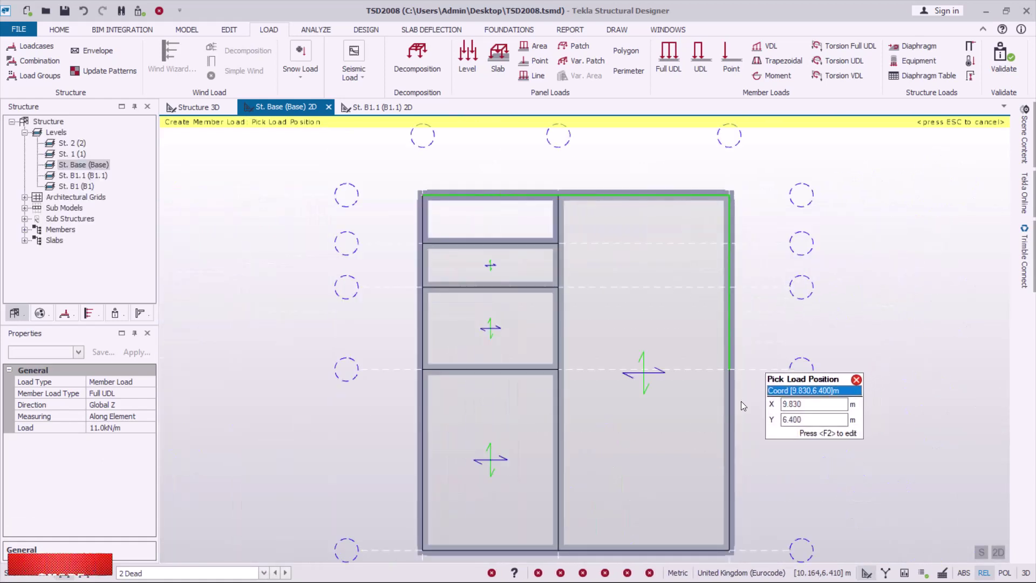
scroll(749, 399, up, 3)
scroll(707, 420, down, 3)
scroll(662, 452, up, 3)
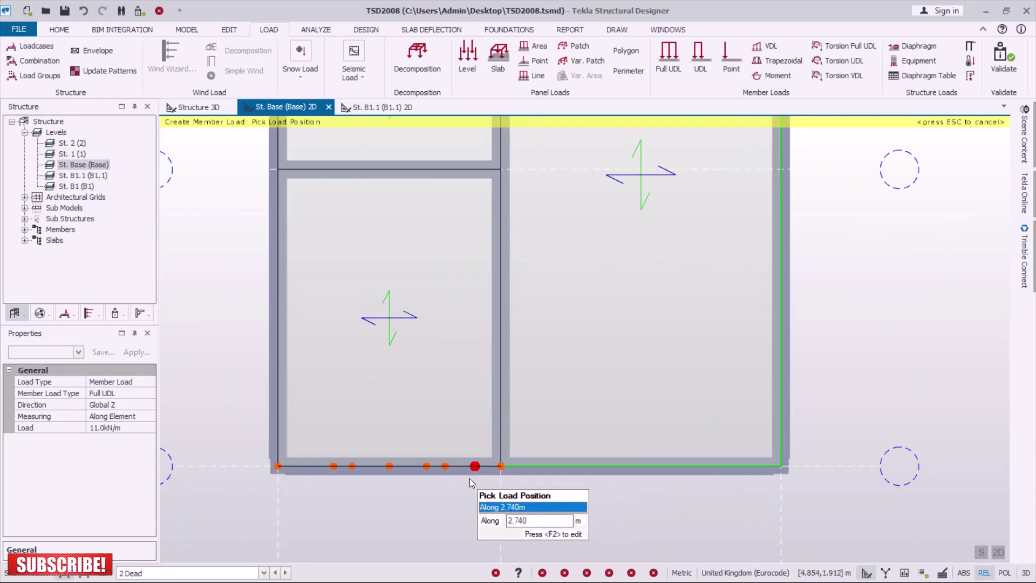
scroll(486, 478, down, 1)
scroll(364, 390, up, 2)
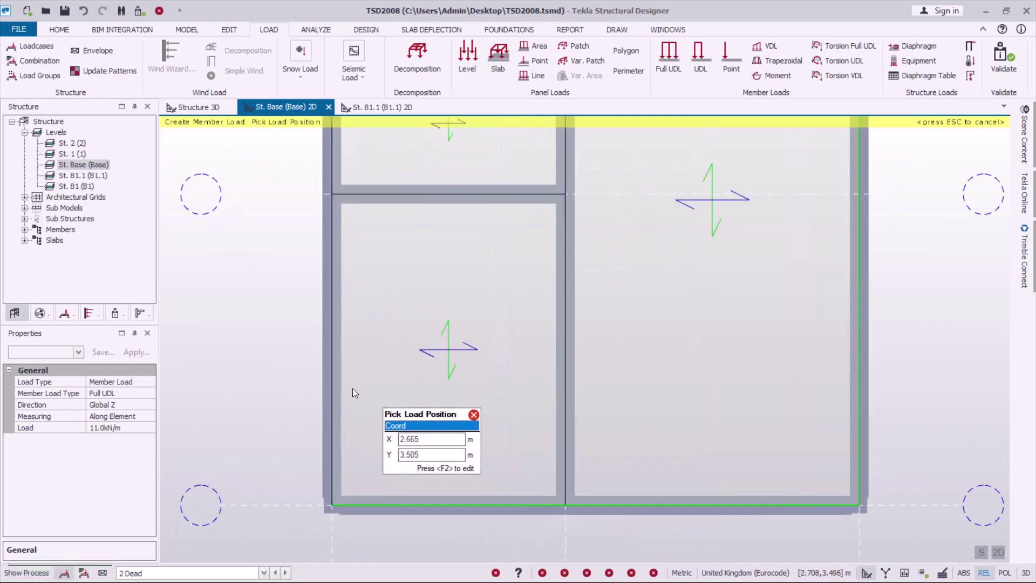
scroll(380, 449, down, 2)
scroll(351, 238, up, 2)
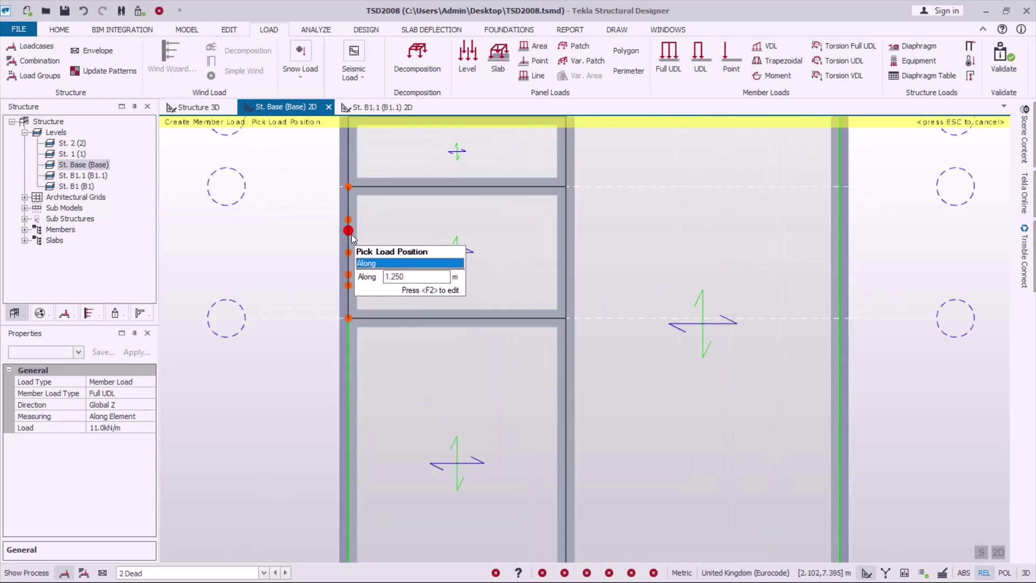
scroll(382, 317, down, 2)
scroll(357, 187, up, 1)
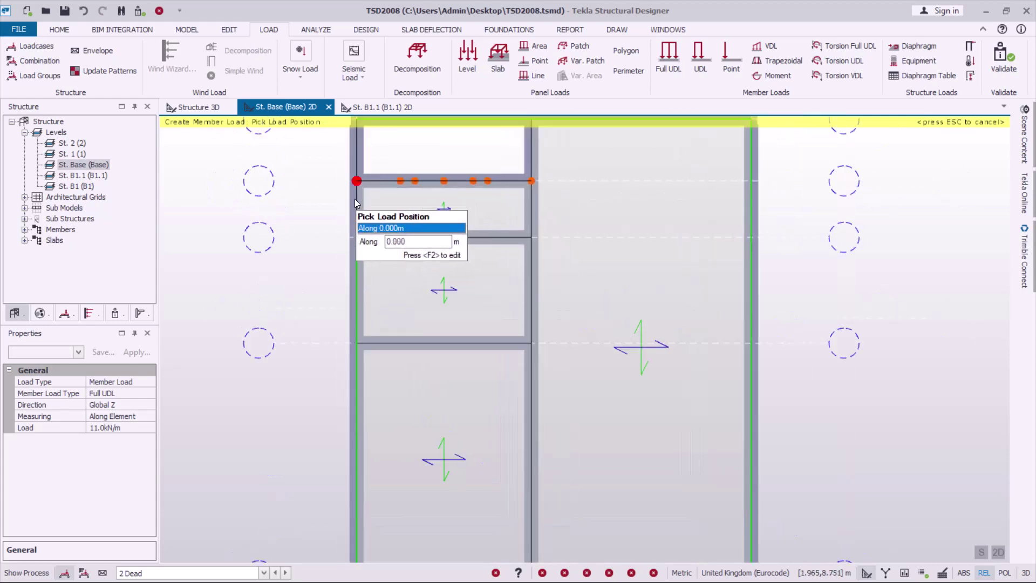
scroll(357, 205, down, 2)
scroll(360, 201, up, 2)
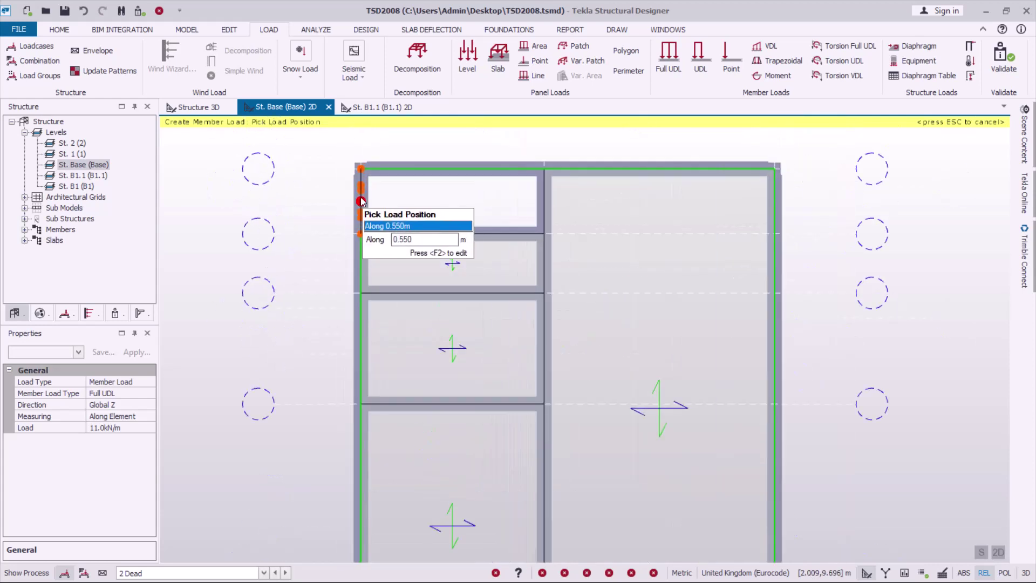
scroll(544, 246, up, 1)
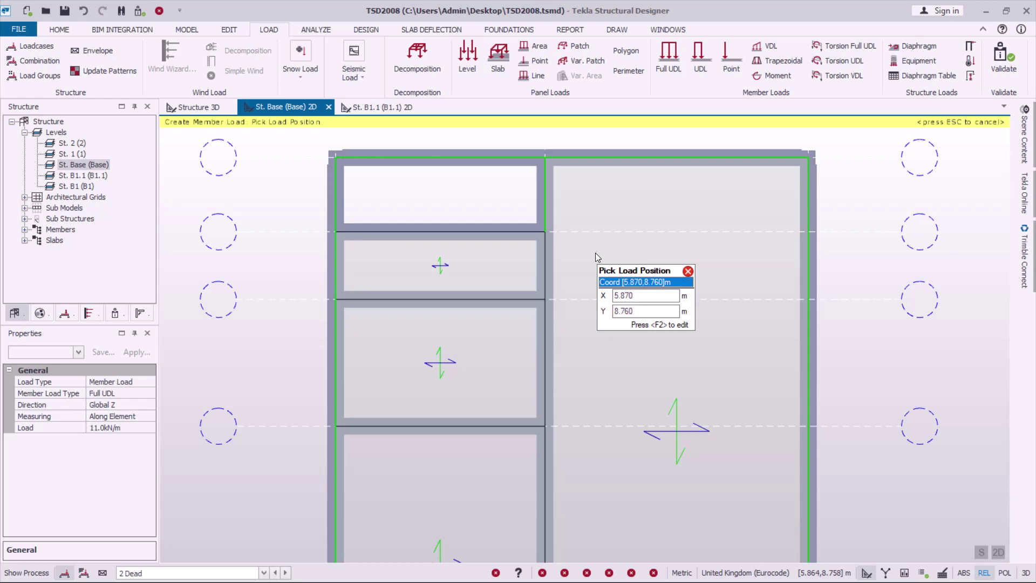
click(129, 426)
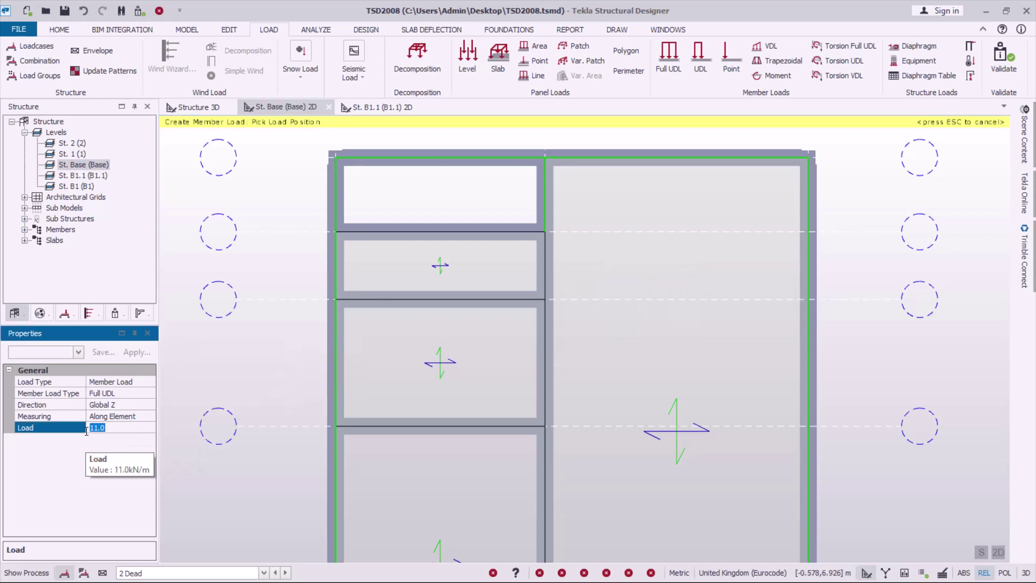
Set the Full UDL load value to 5.5 kN/m
text(5.5)
key(Return)
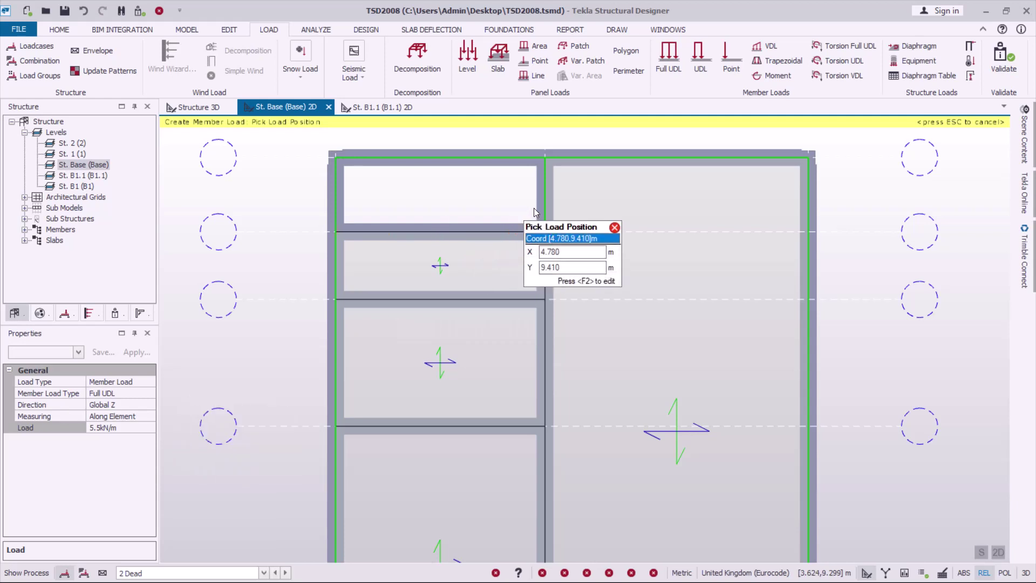
scroll(416, 231, up, 1)
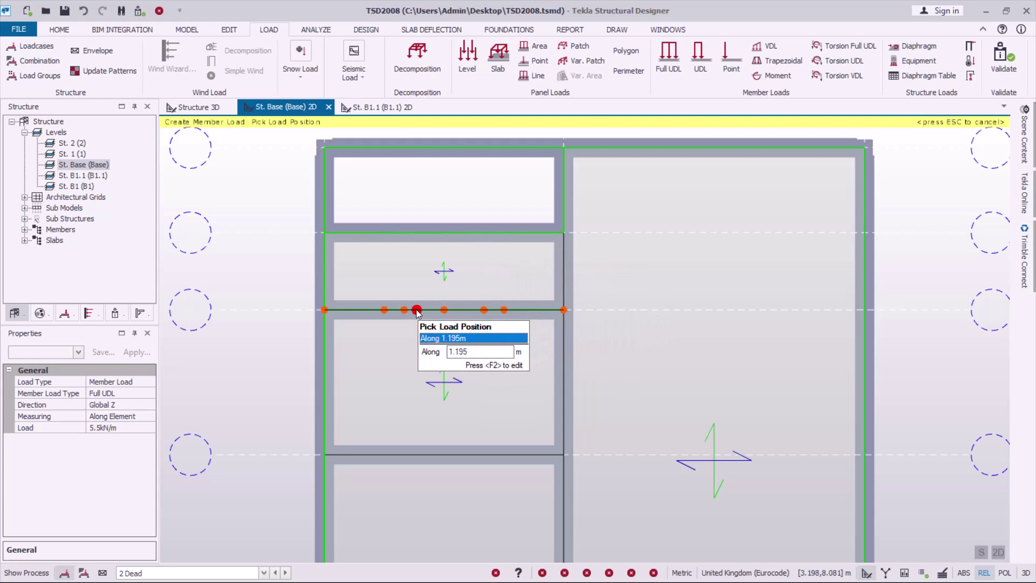
Place the 5.5 kN/m UDL on the internal horizontal, middle, bottom and right-hand beams
click(535, 310)
click(564, 292)
click(565, 348)
click(460, 454)
scroll(553, 436, down, 2)
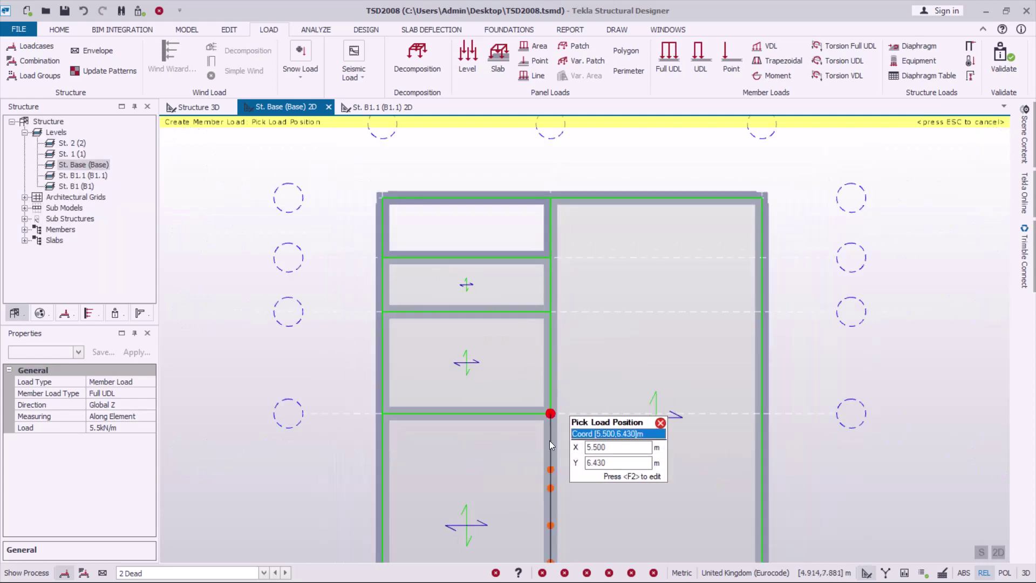
scroll(550, 435, up, 1)
click(550, 435)
scroll(614, 447, down, 3)
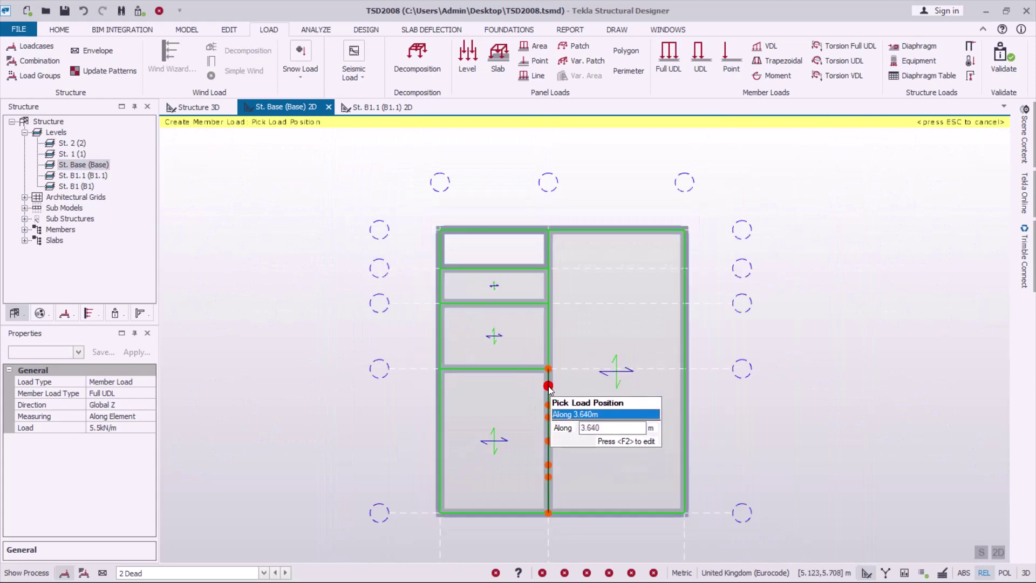
scroll(679, 385, up, 1)
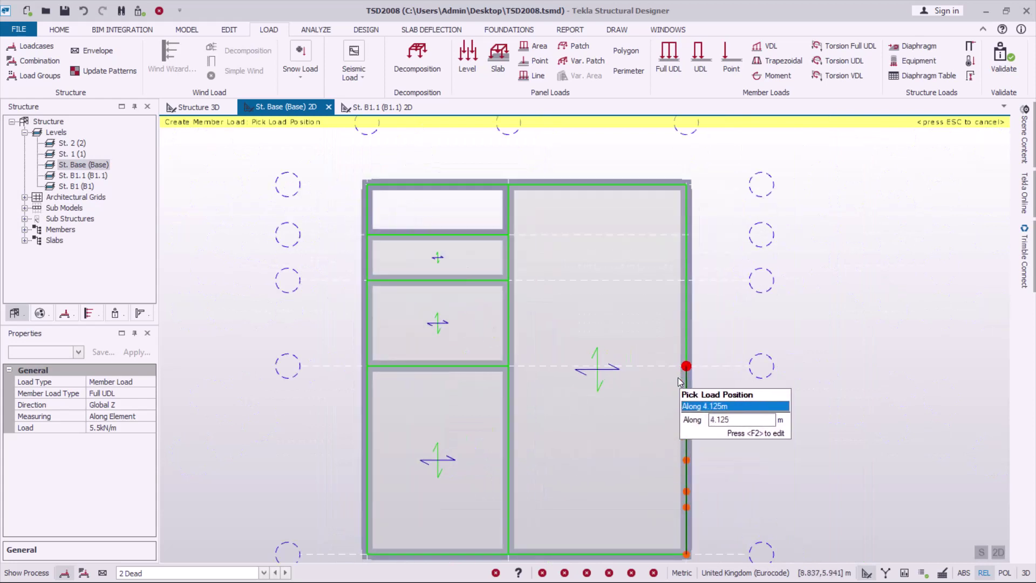
click(678, 373)
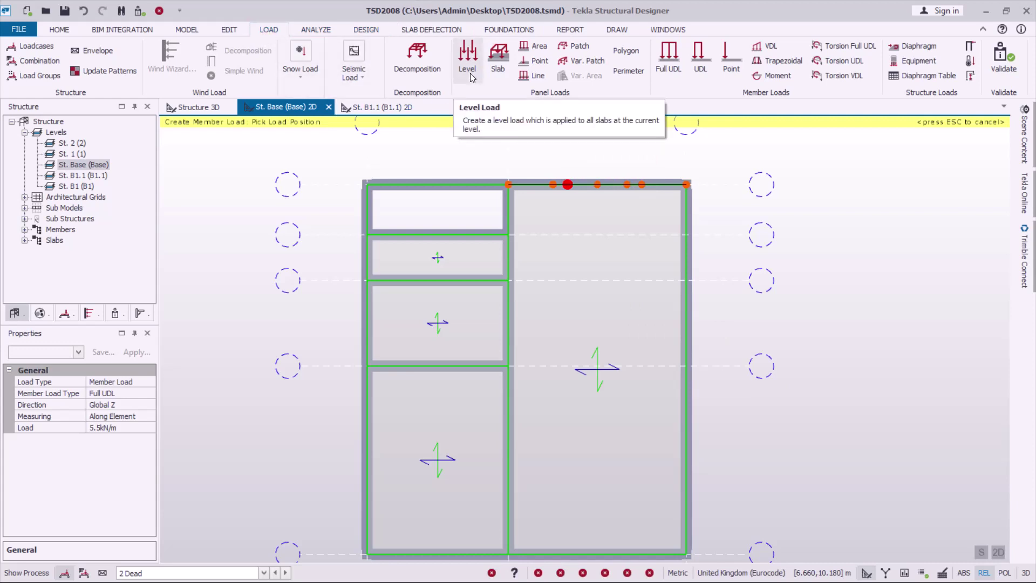
Make 4 Imposed the current loadcase and start the Level load tool
click(264, 575)
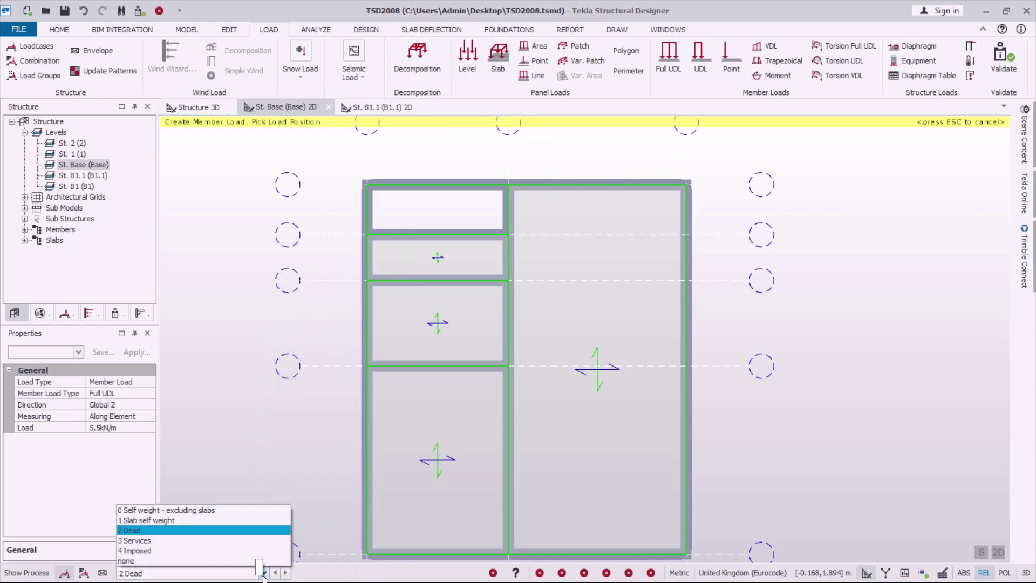
click(157, 550)
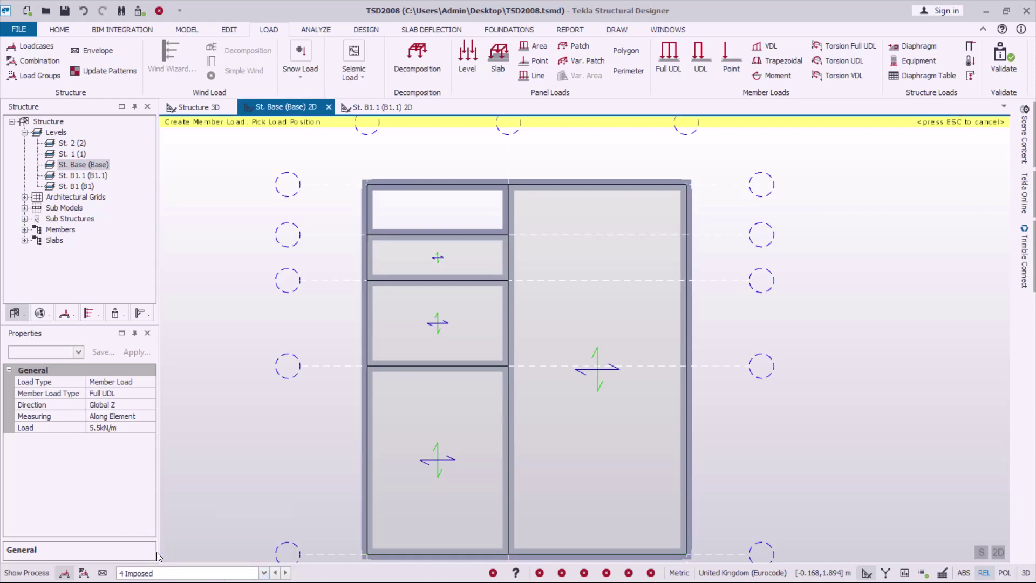
click(467, 64)
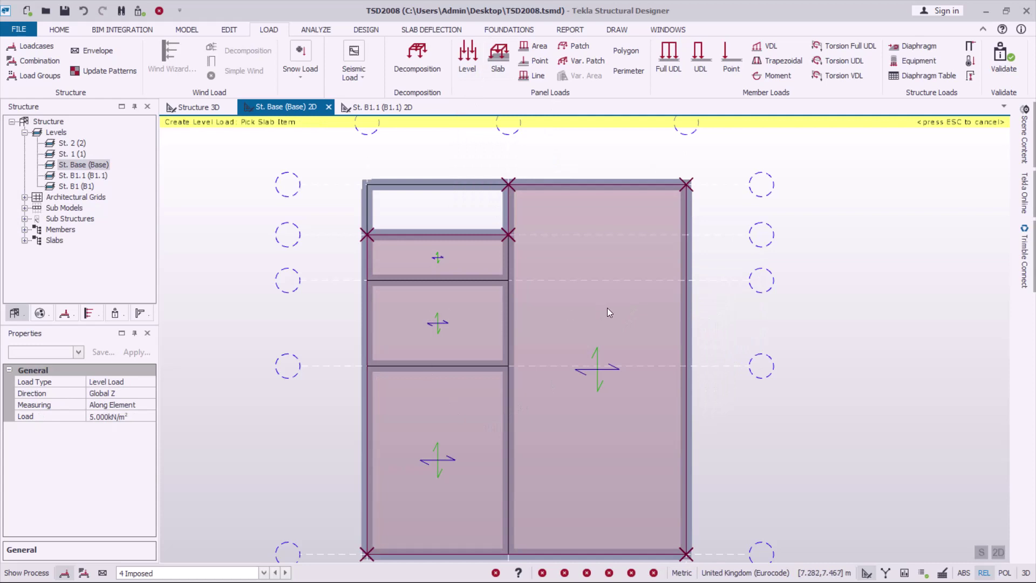
Show the whole building in the Structure 3D view, orbited toward the front, with the MODEL tools
click(207, 113)
scroll(539, 325, up, 5)
middle_drag(543, 264, 467, 283)
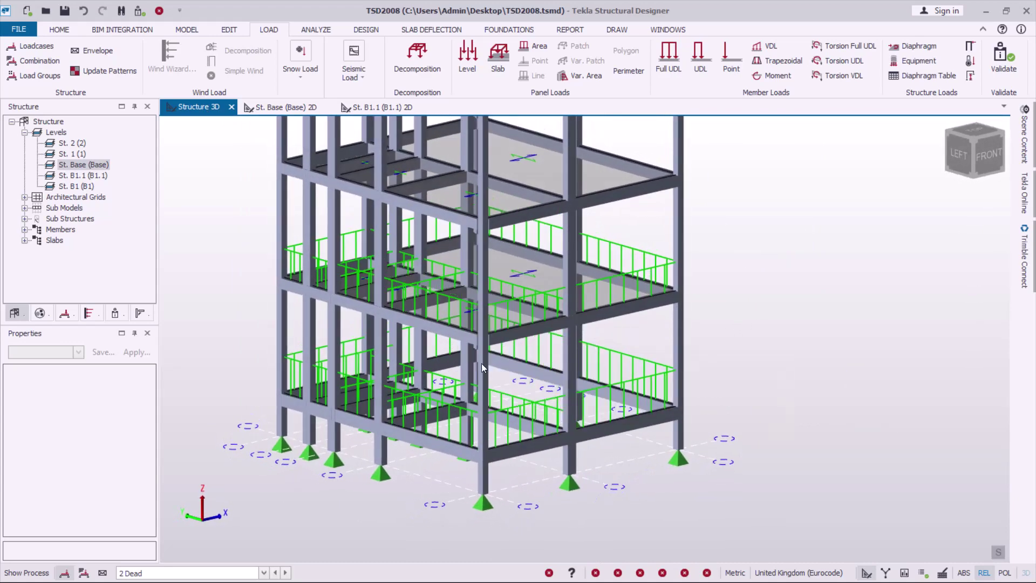
scroll(398, 430, down, 2)
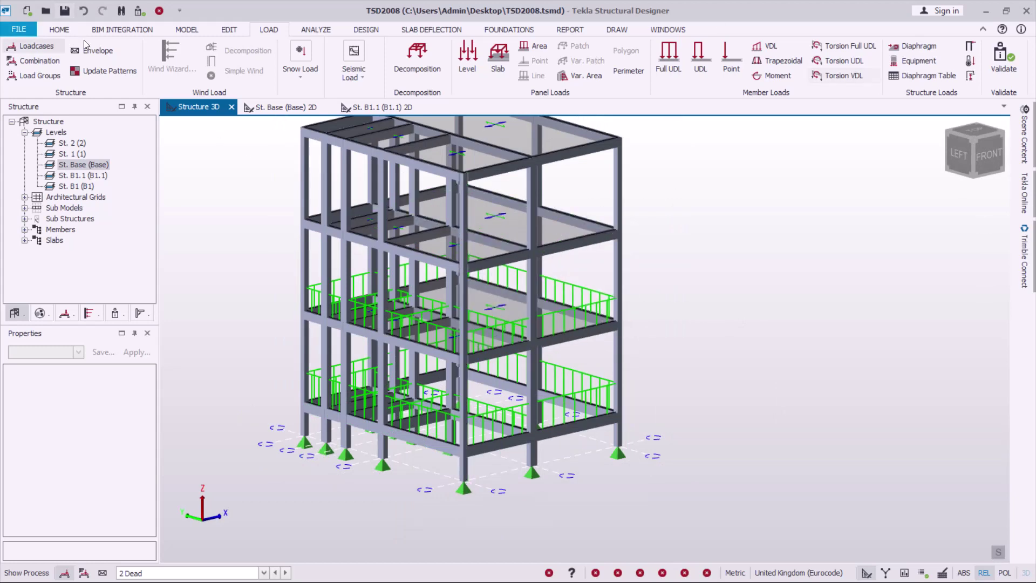
click(187, 31)
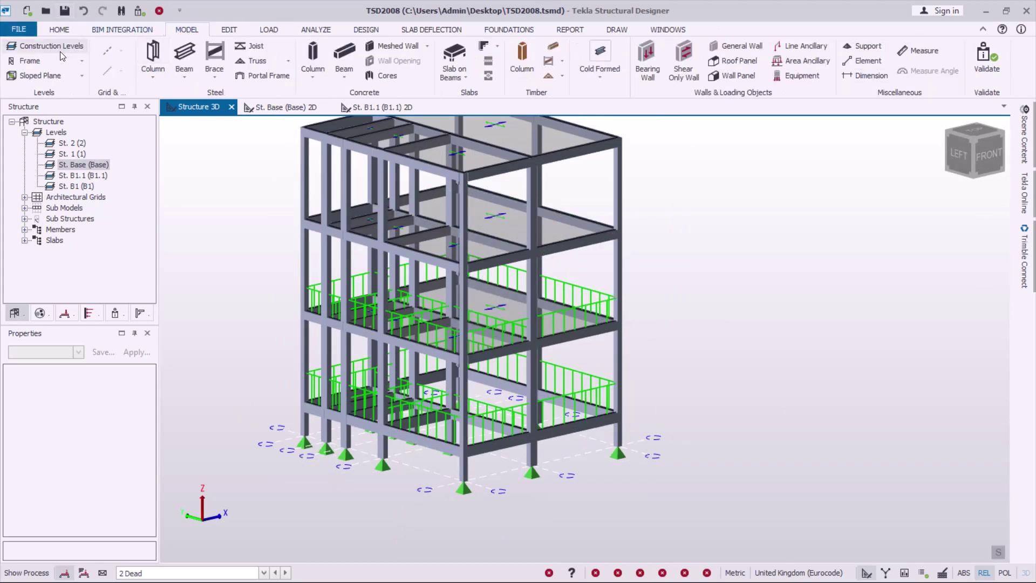
In Construction Levels, set Level 1's source to Base and apply the change
click(57, 47)
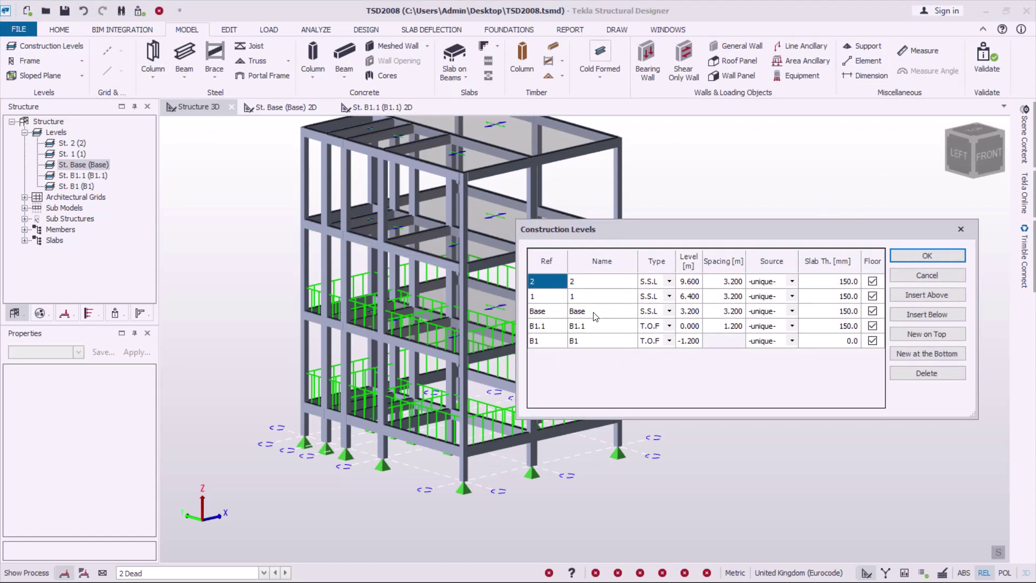
click(791, 298)
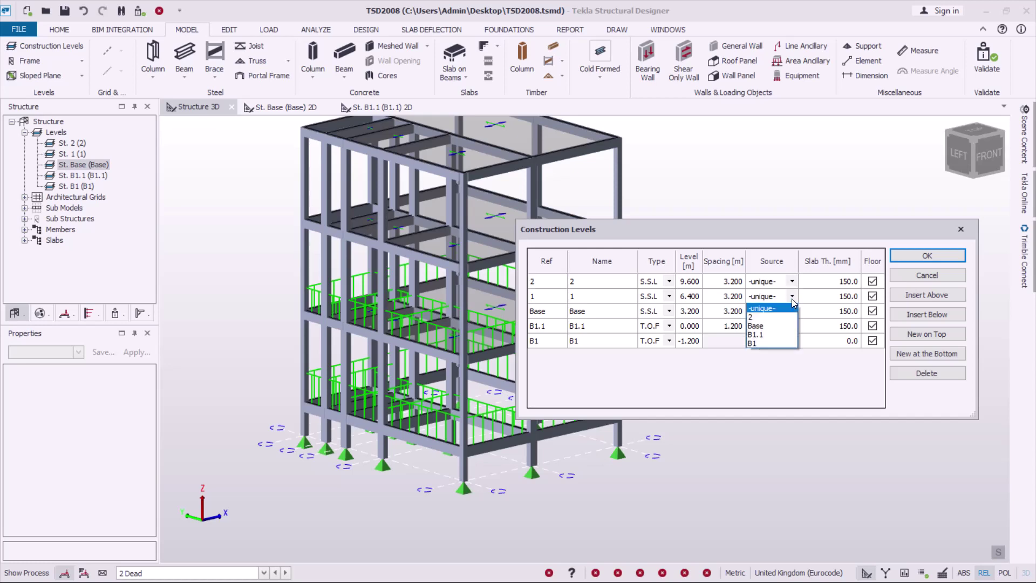
click(768, 327)
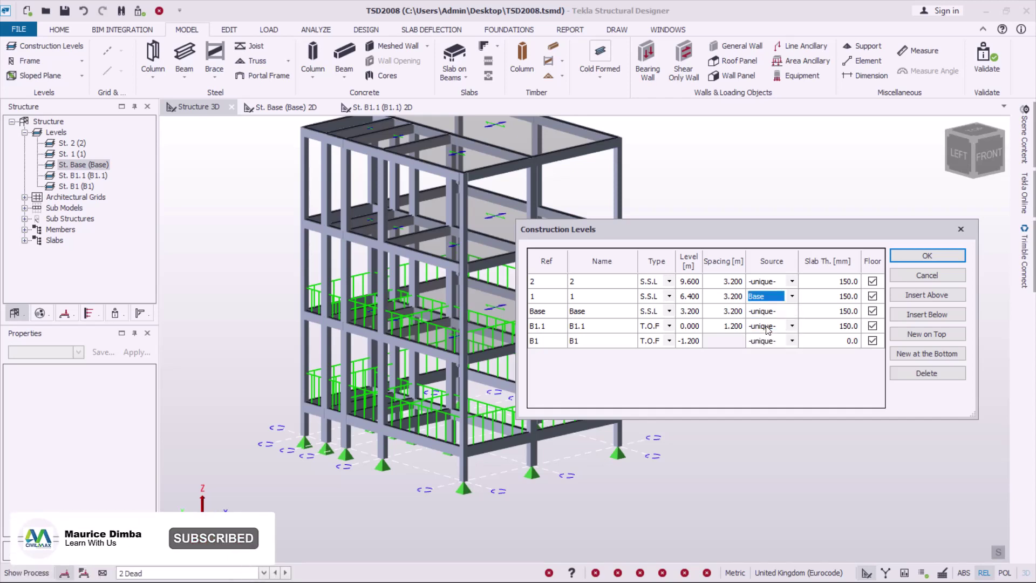
click(915, 258)
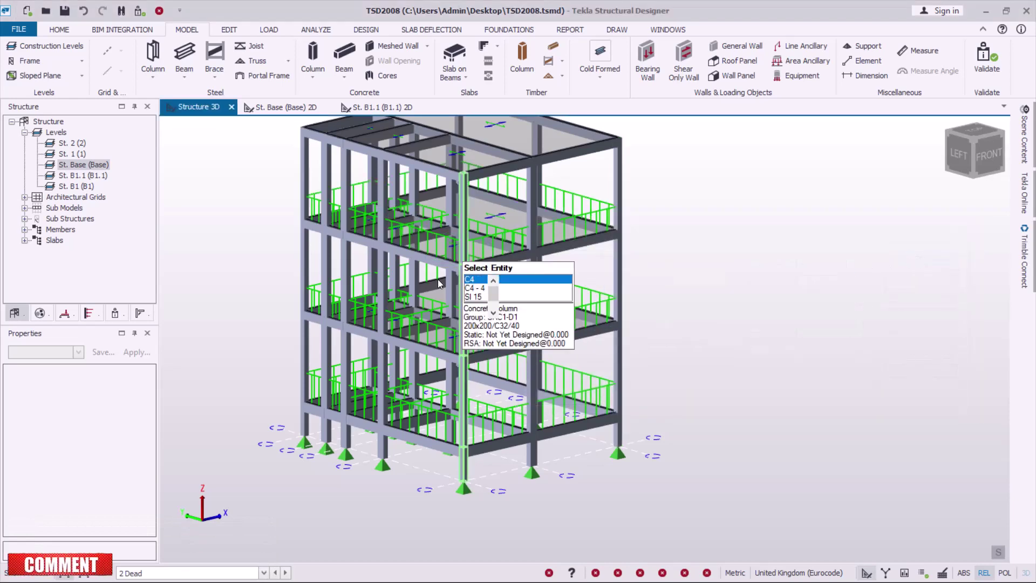
scroll(472, 310, down, 2)
scroll(423, 186, up, 3)
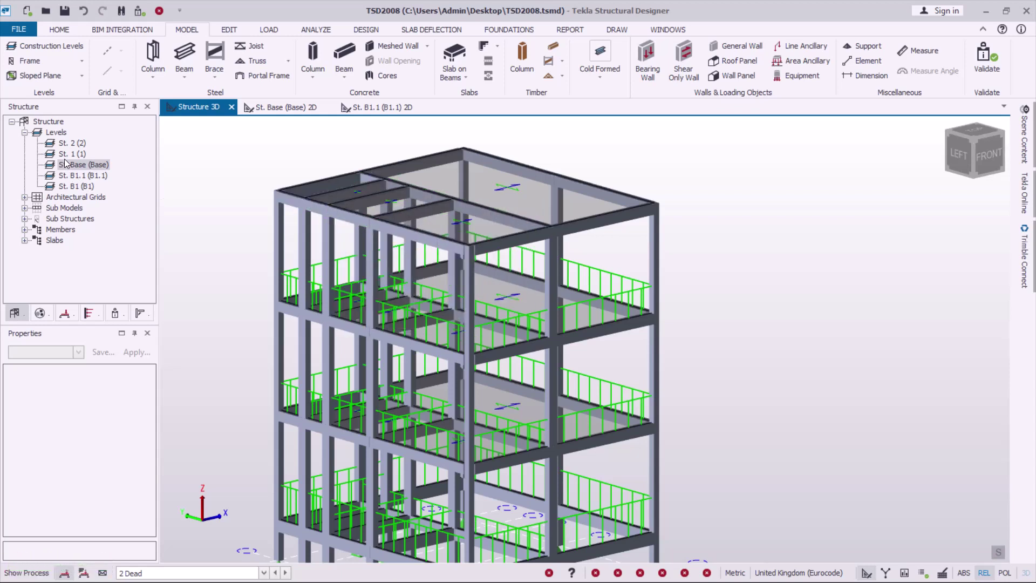
Open the St. 2 (2) level as a 2D plan and zoom to fit its beams and slabs
double_click(76, 143)
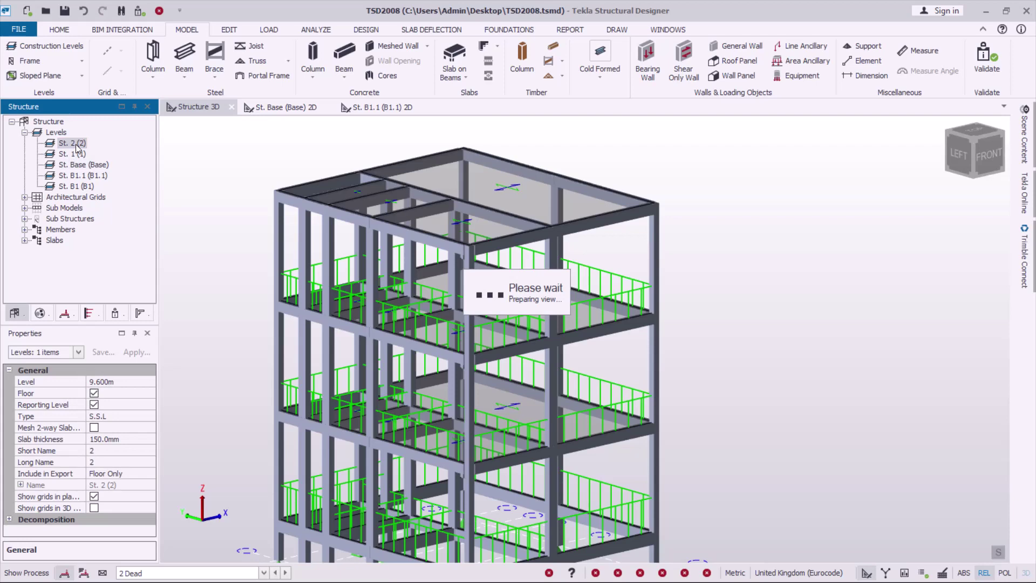
scroll(643, 225, up, 4)
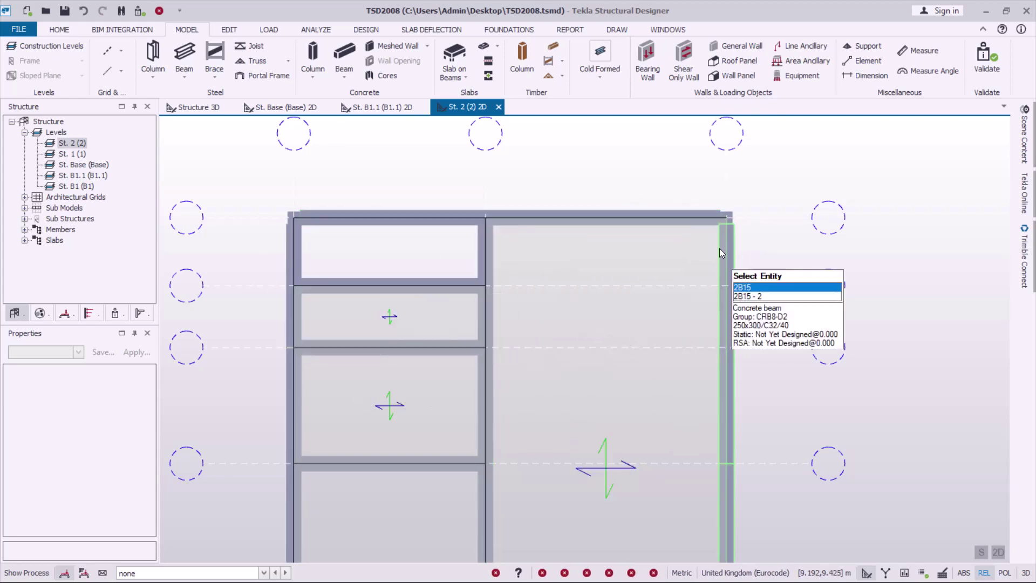
scroll(729, 259, down, 2)
scroll(701, 301, down, 2)
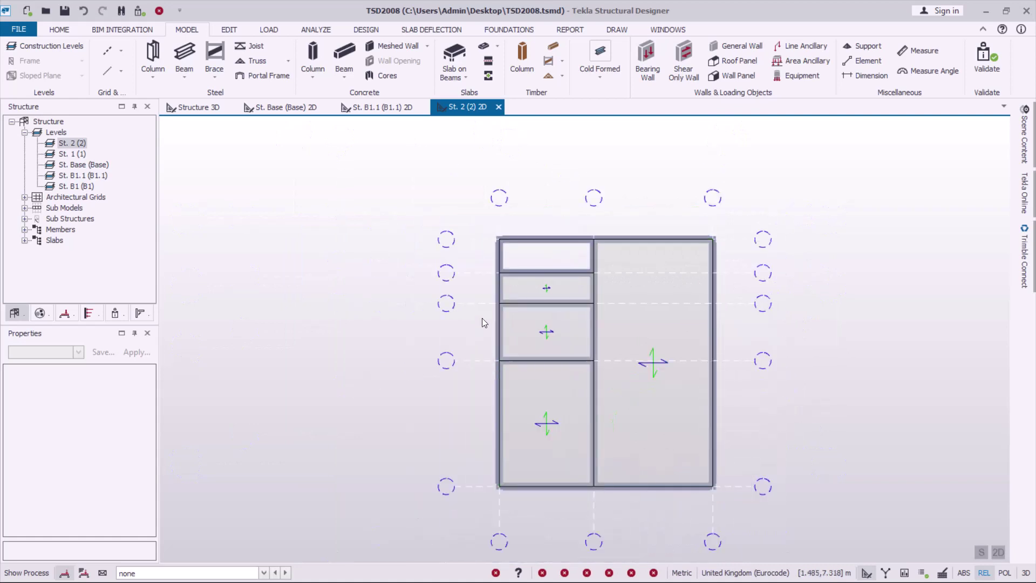
scroll(685, 356, up, 3)
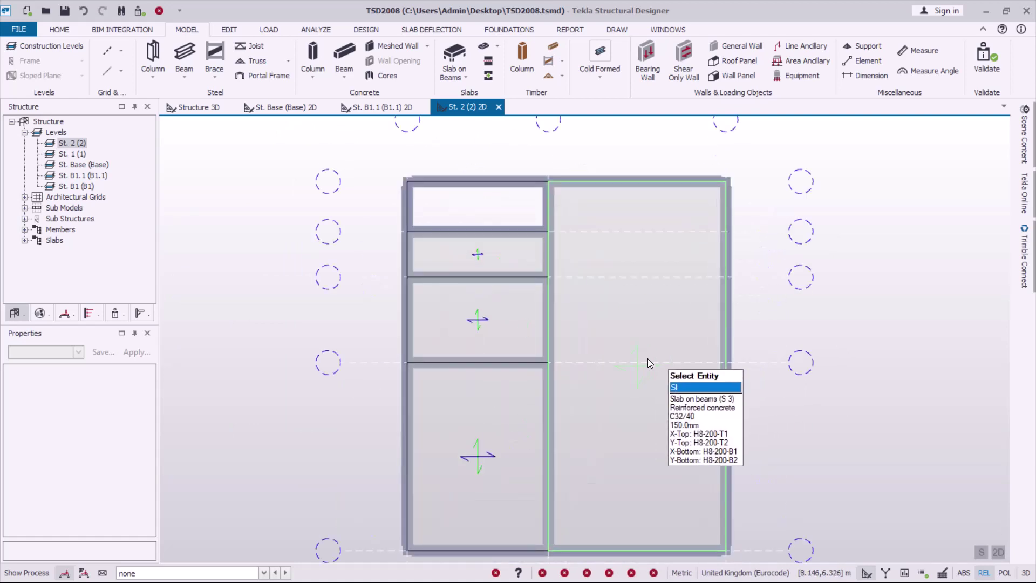